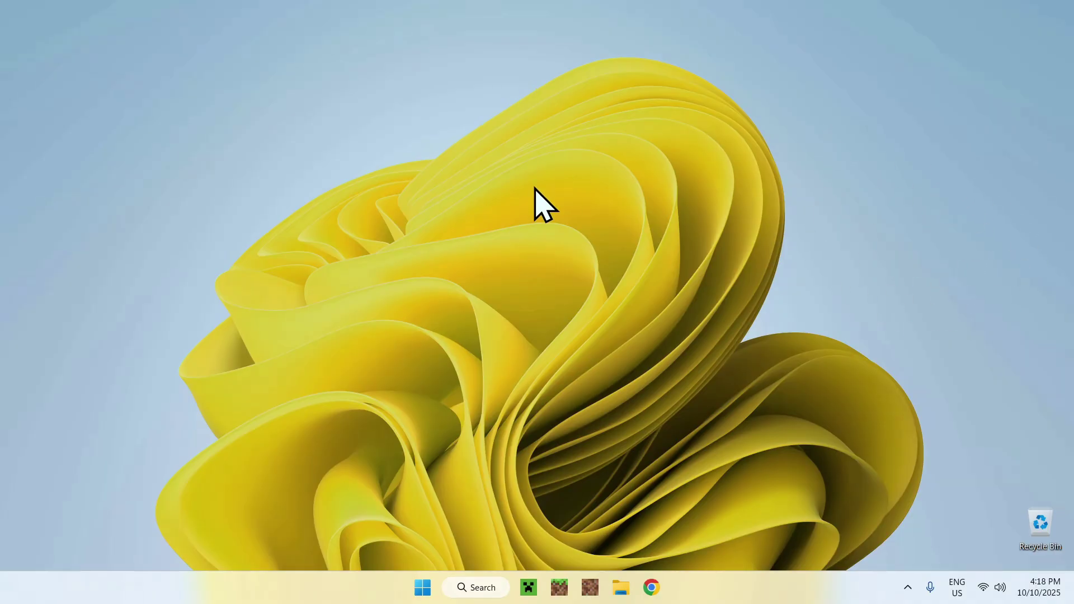
# Step: Launch Chrome, Google 'Modrinth', and open modrinth.com from the top result
pyautogui.click(653, 588)
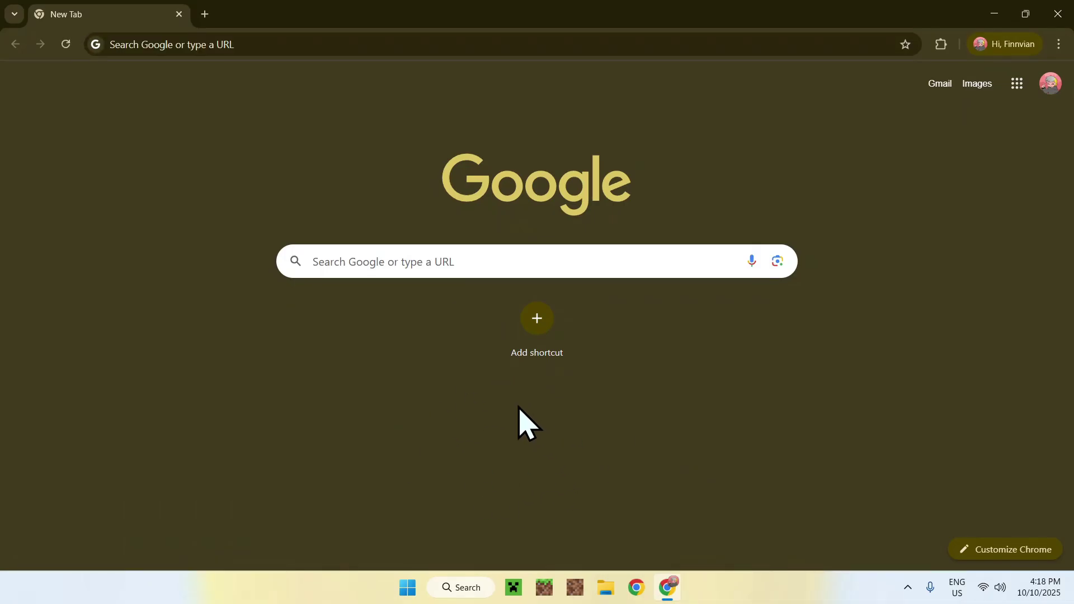
pyautogui.click(557, 259)
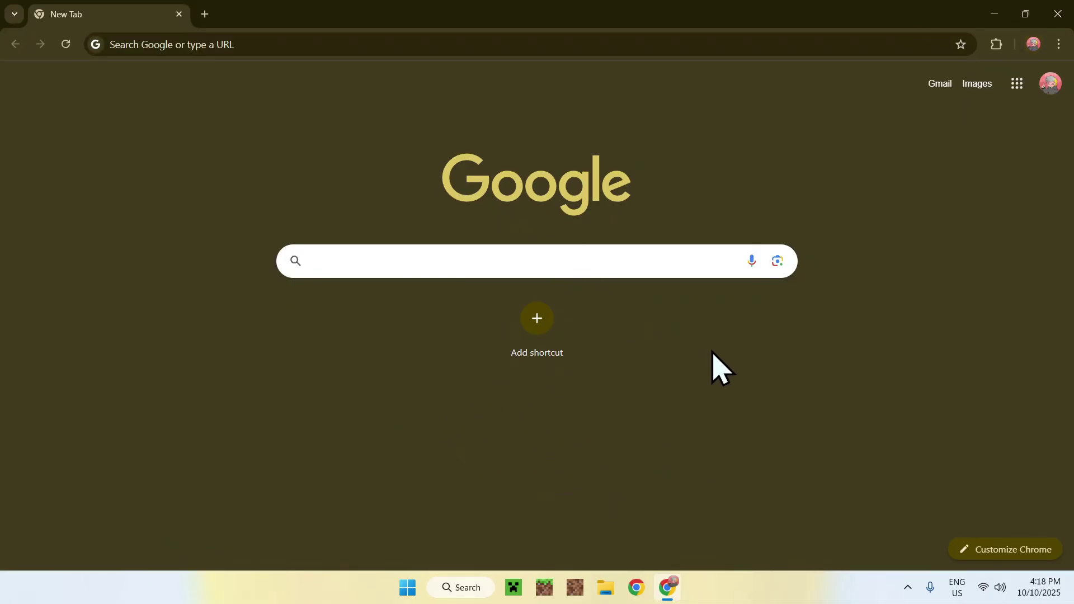
pyautogui.write('Modrinth')
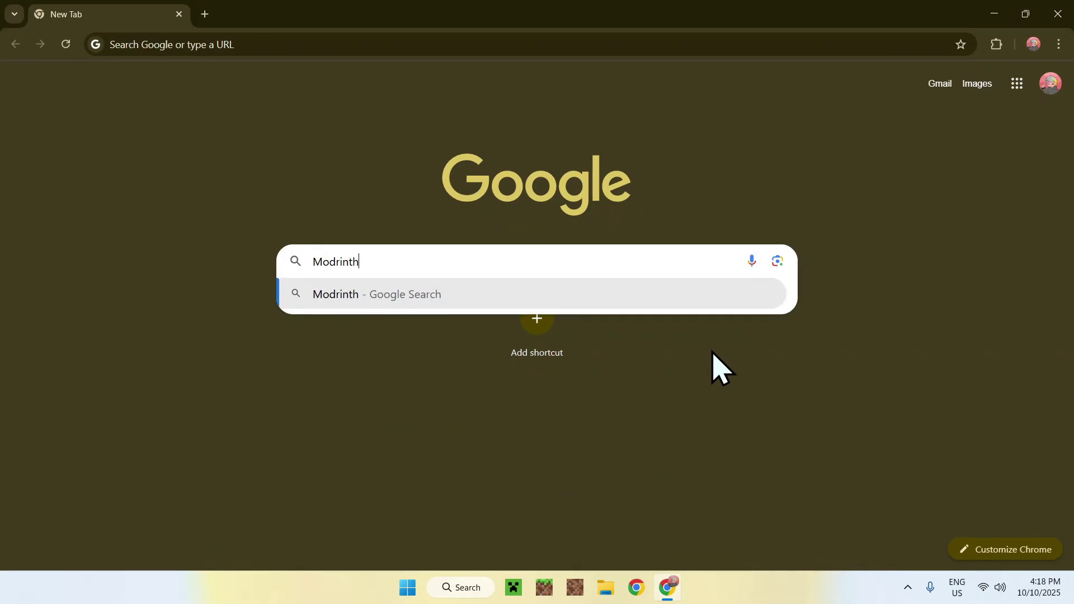
pyautogui.press('Return')
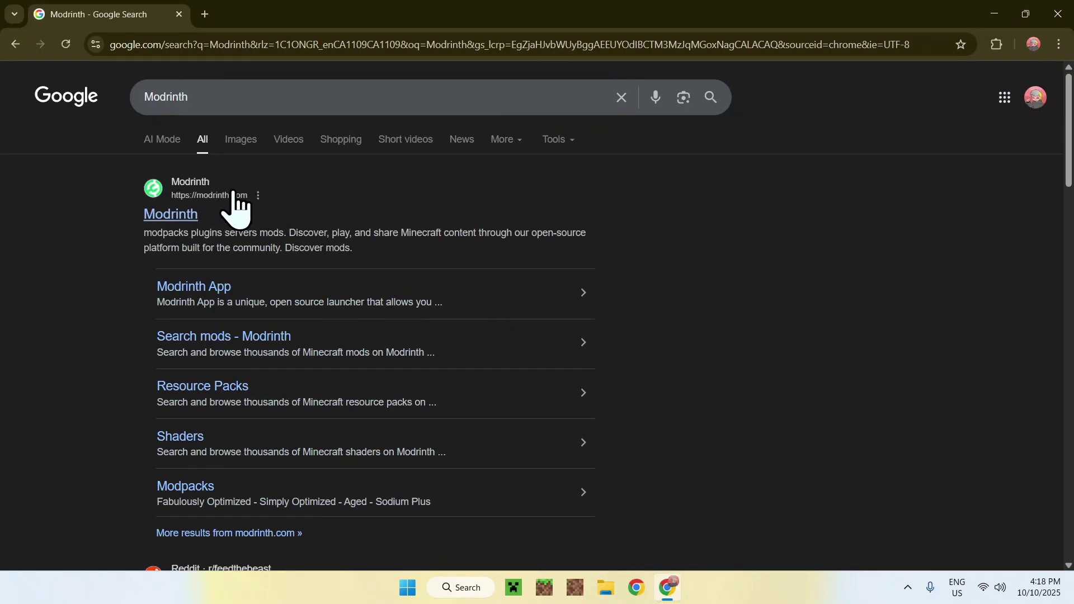
pyautogui.click(173, 217)
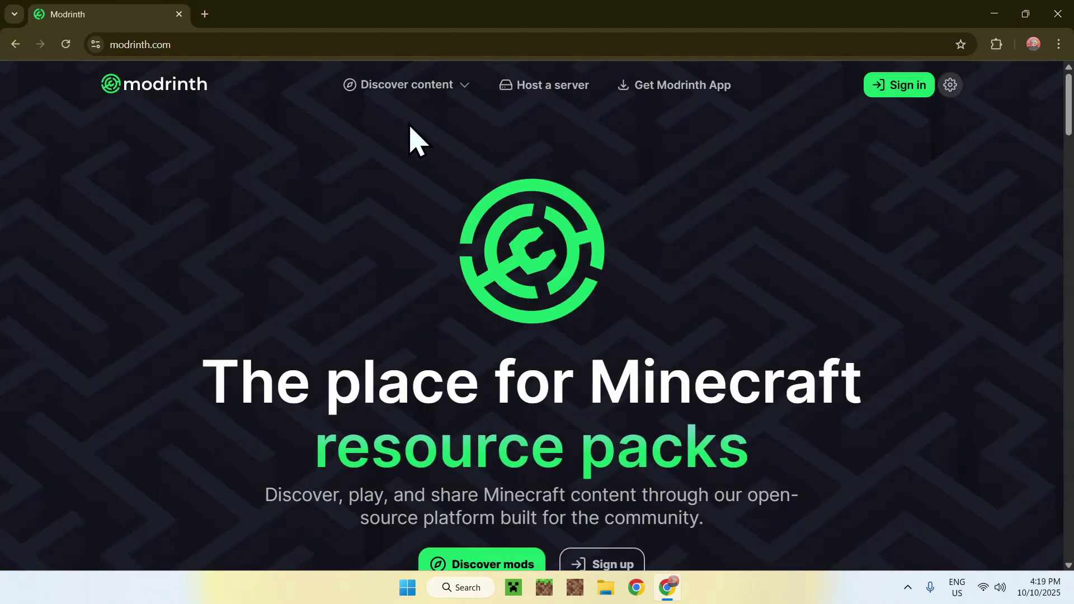
# Step: Browse Modrinth's Shaders category and search the shader packs for 'BSL'
pyautogui.click(395, 90)
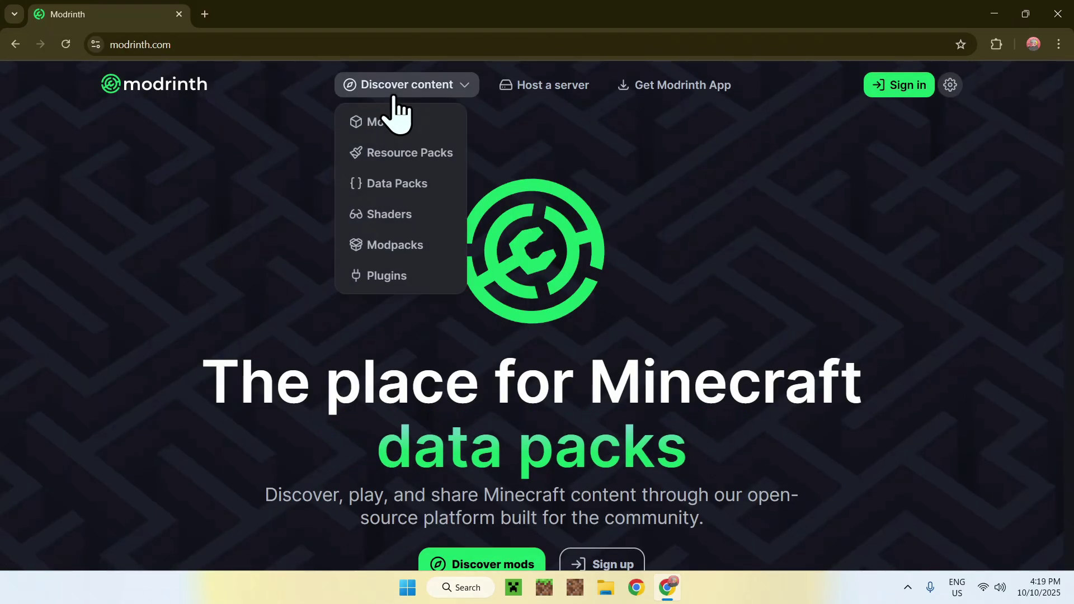
pyautogui.click(424, 216)
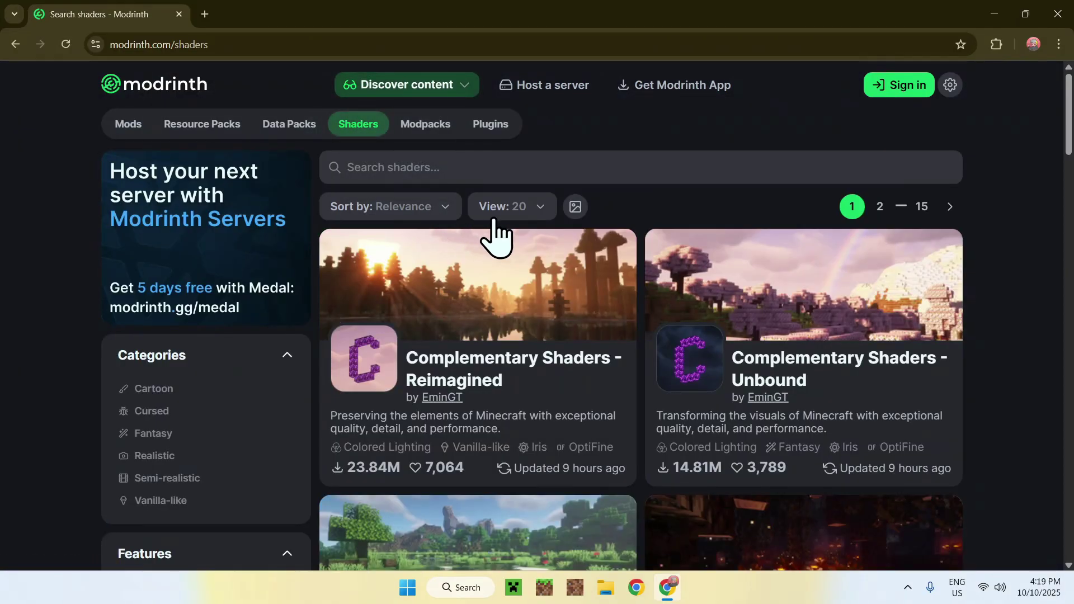
pyautogui.scroll(-3, 638, 229)
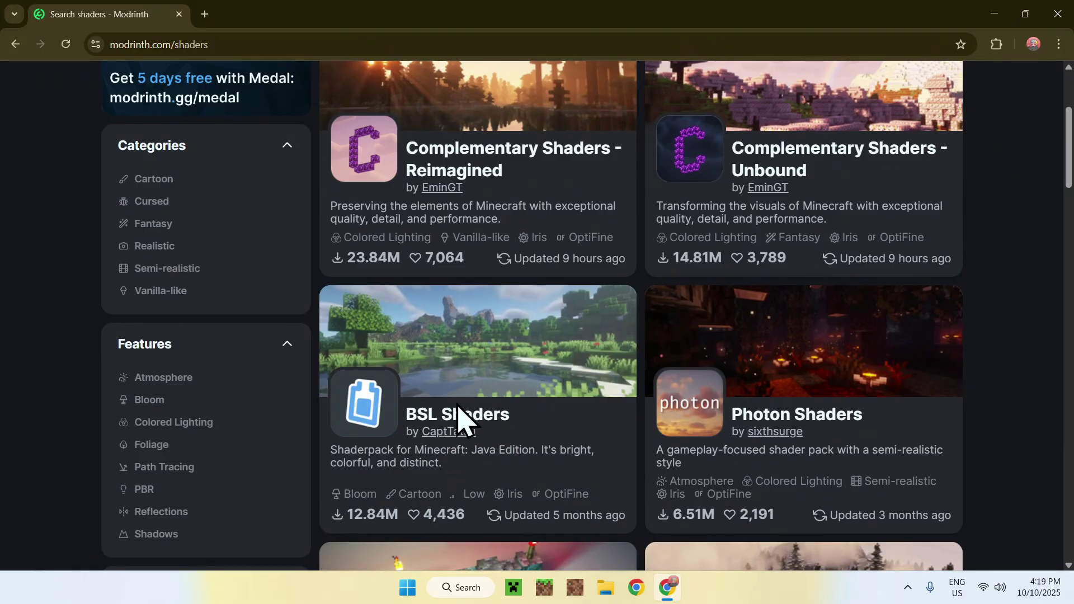
pyautogui.scroll(3, 458, 417)
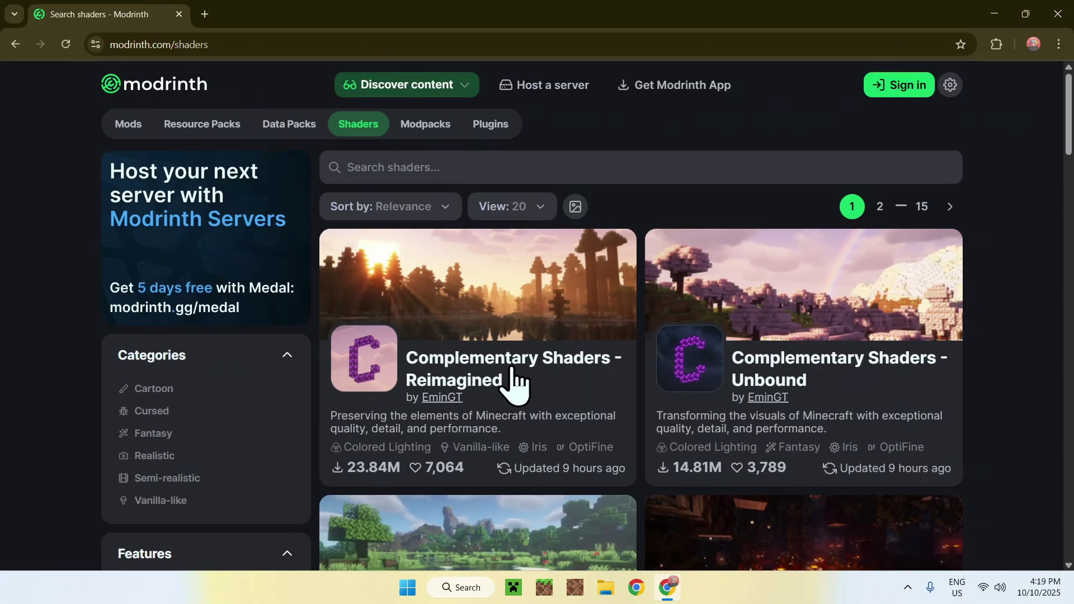
pyautogui.click(653, 168)
pyautogui.write('L')
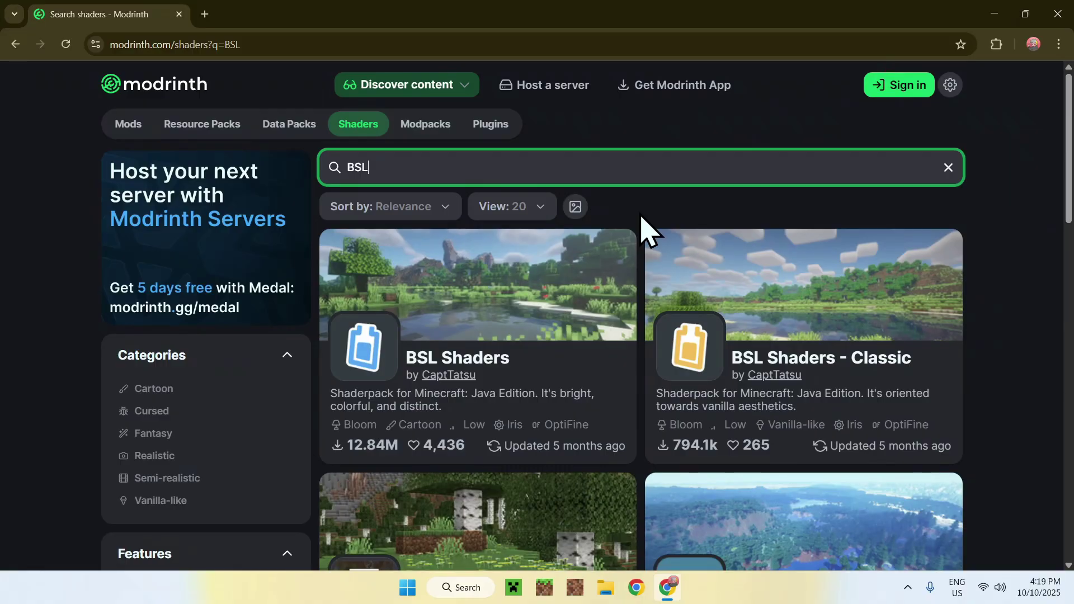
# Step: Open the BSL Shaders project and download version 10.0 (BSL_v10.0.zip) from its Versions list
pyautogui.click(466, 364)
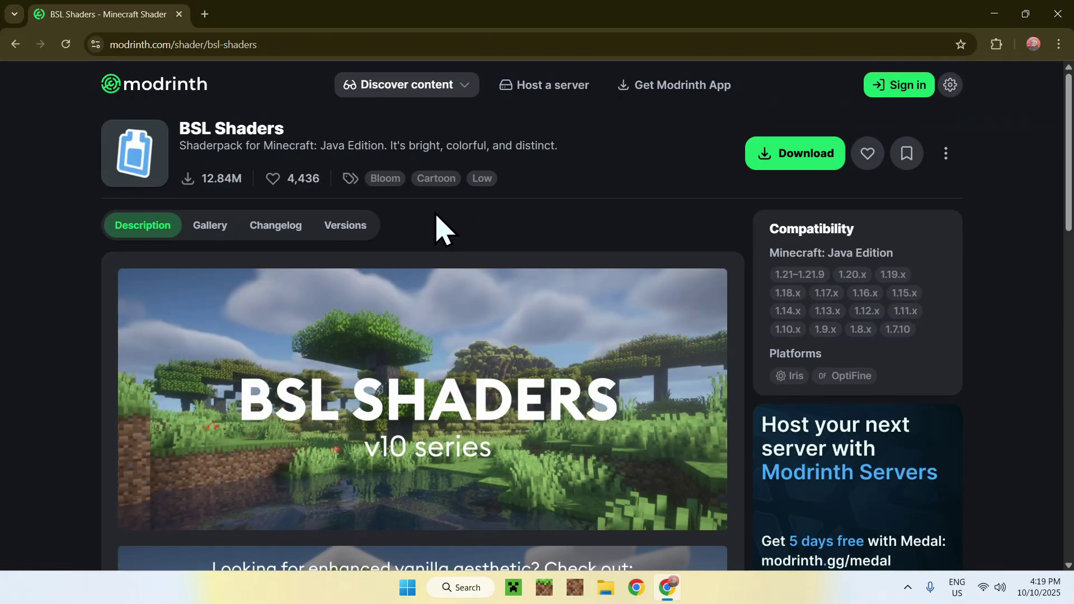
pyautogui.click(346, 236)
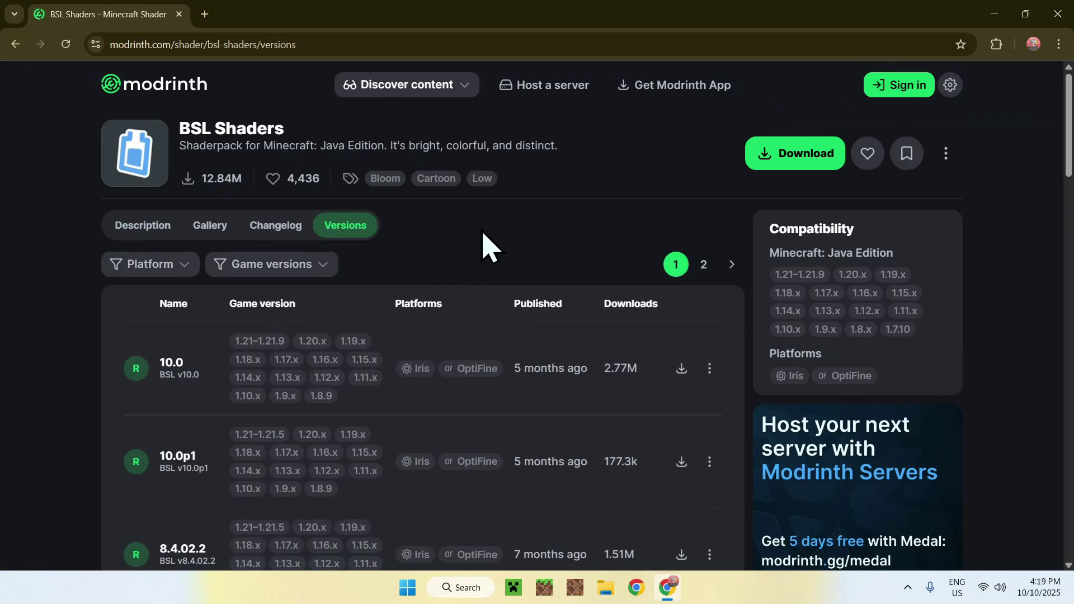
pyautogui.click(681, 369)
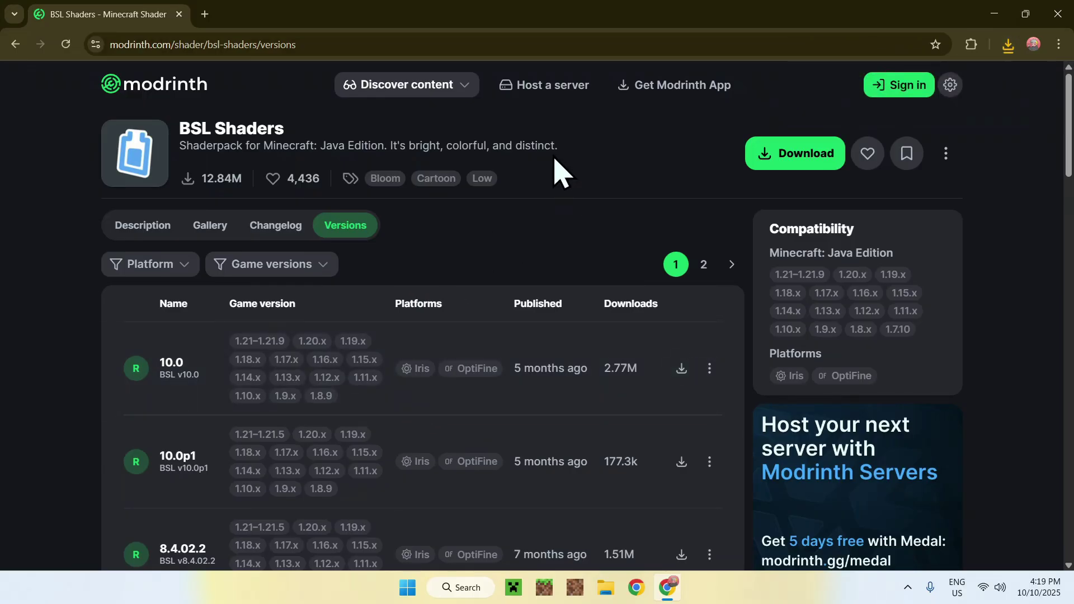
# Step: In a new tab, Google 'Iris', open irisshaders.dev, and download the universal Iris-Installer-3.2.1.jar
pyautogui.click(205, 14)
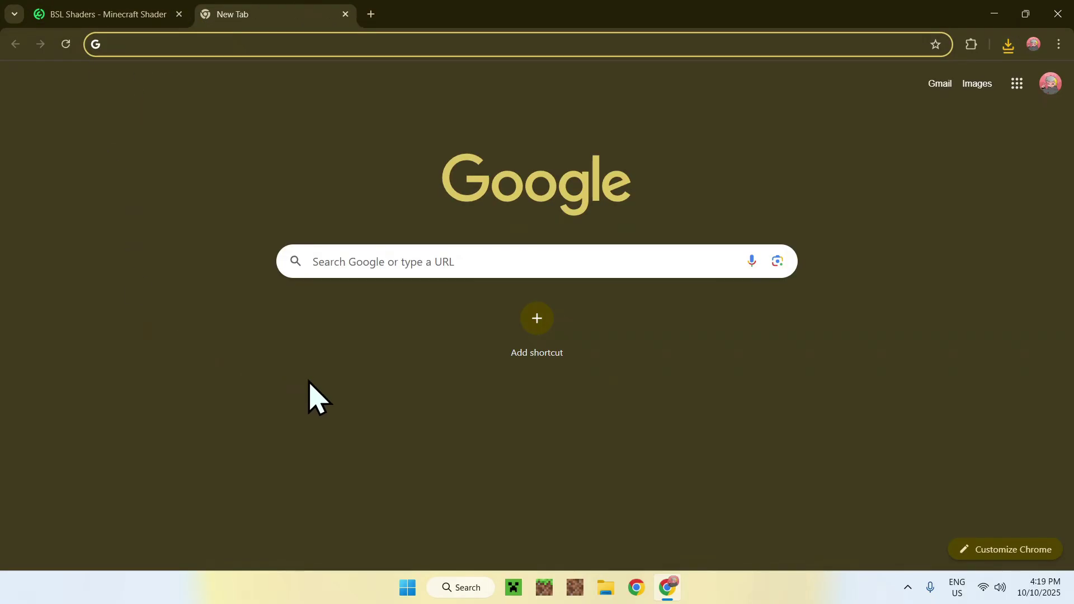
pyautogui.click(367, 262)
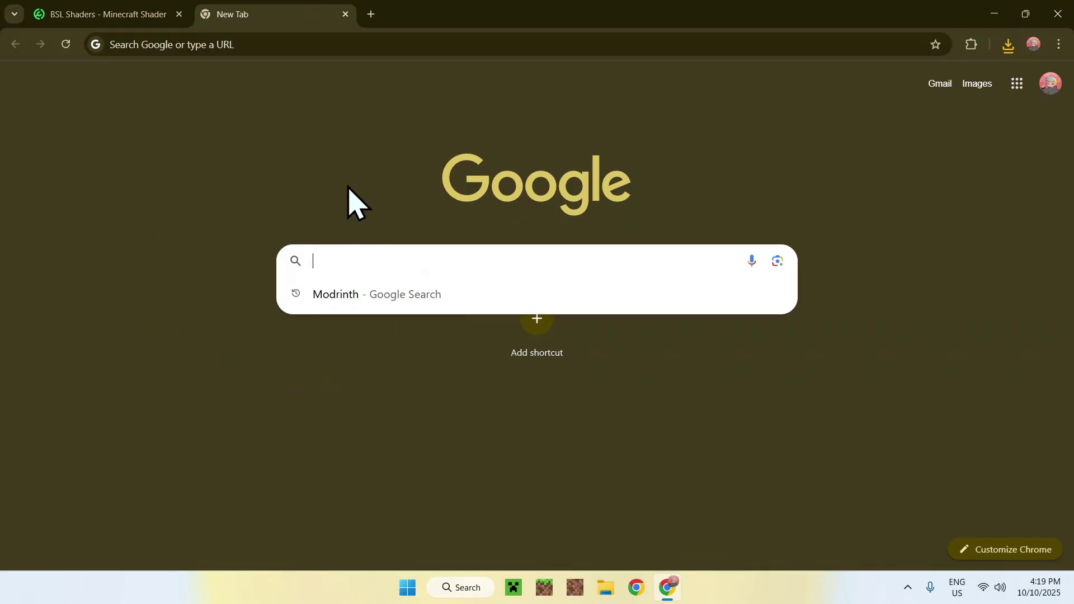
pyautogui.write('Iris Shaders')
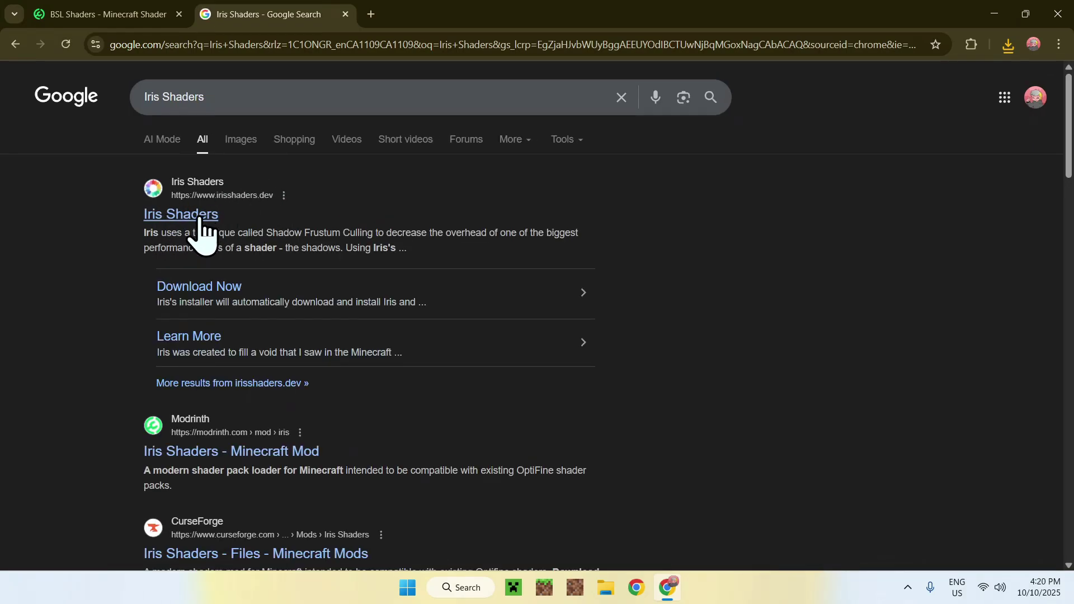
pyautogui.click(178, 218)
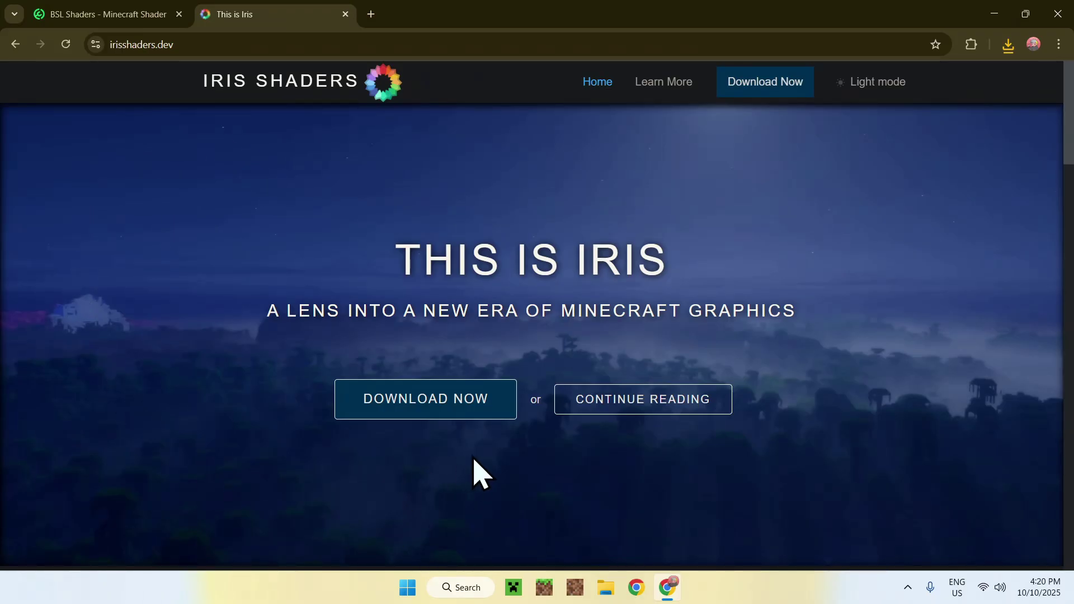
pyautogui.click(417, 426)
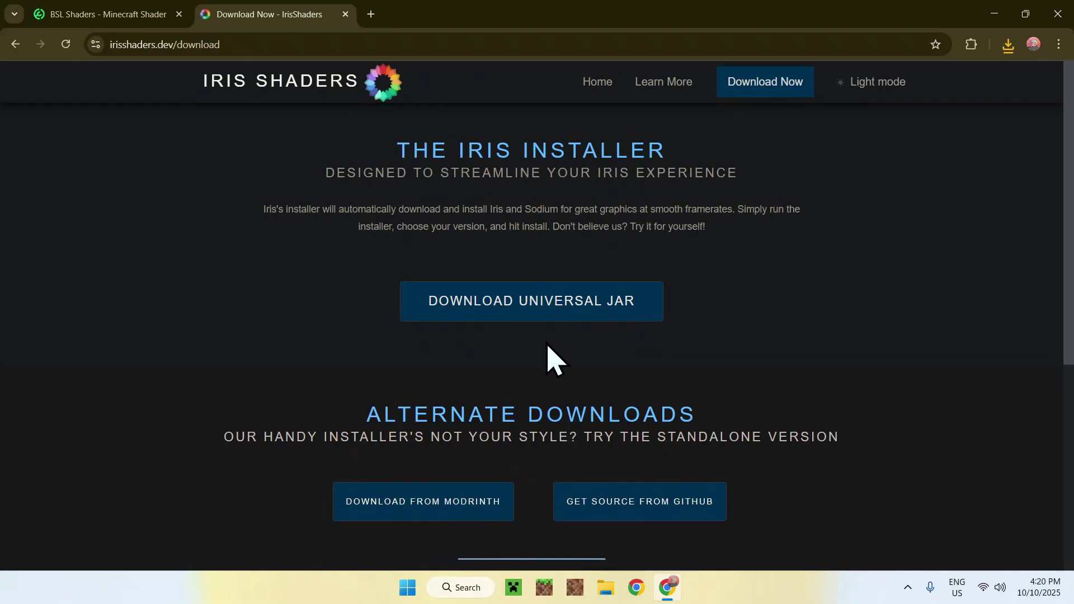
pyautogui.click(544, 317)
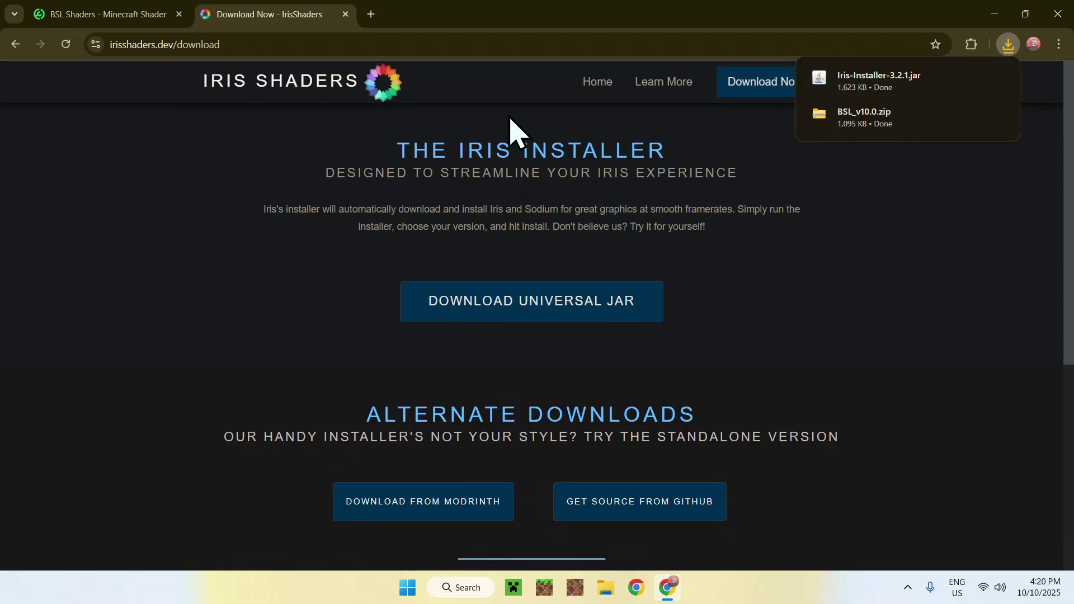
# Step: In another new tab, Google 'JDK 25' and open Oracle's Java Downloads page
pyautogui.click(370, 14)
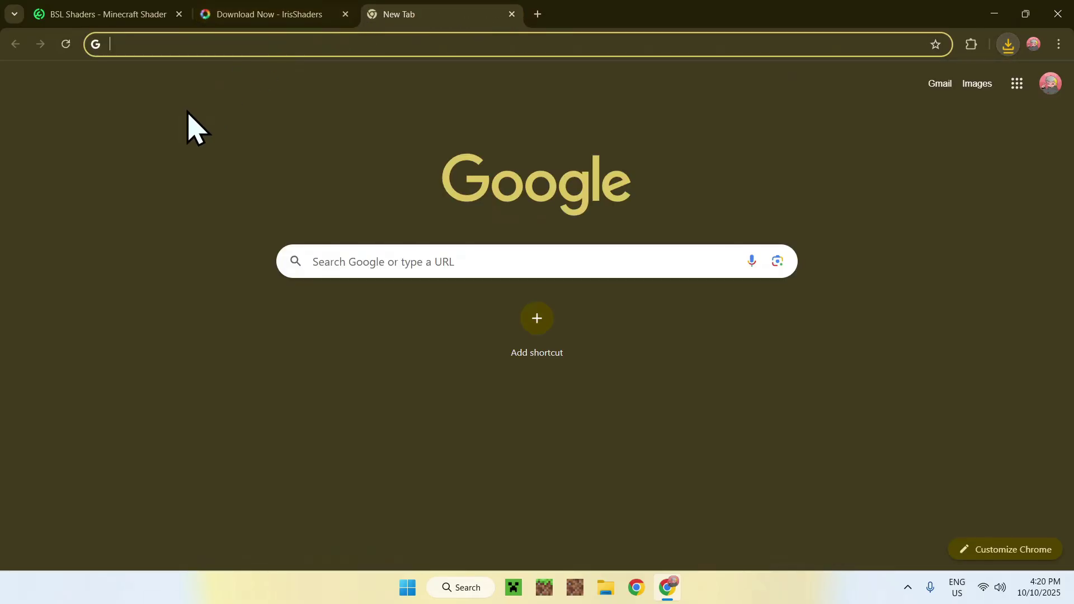
pyautogui.click(352, 261)
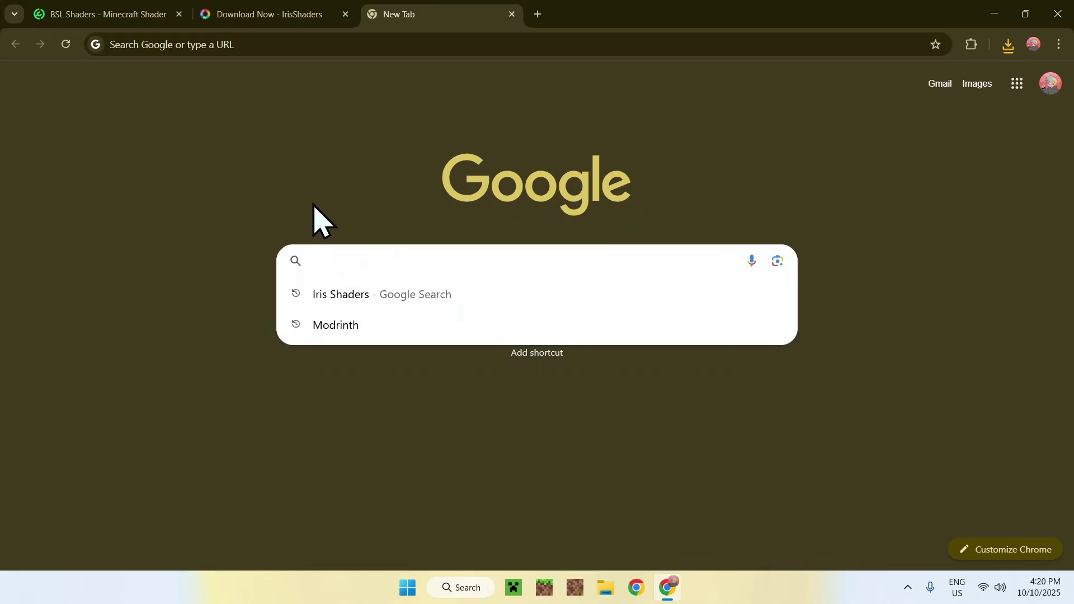
pyautogui.write('J')
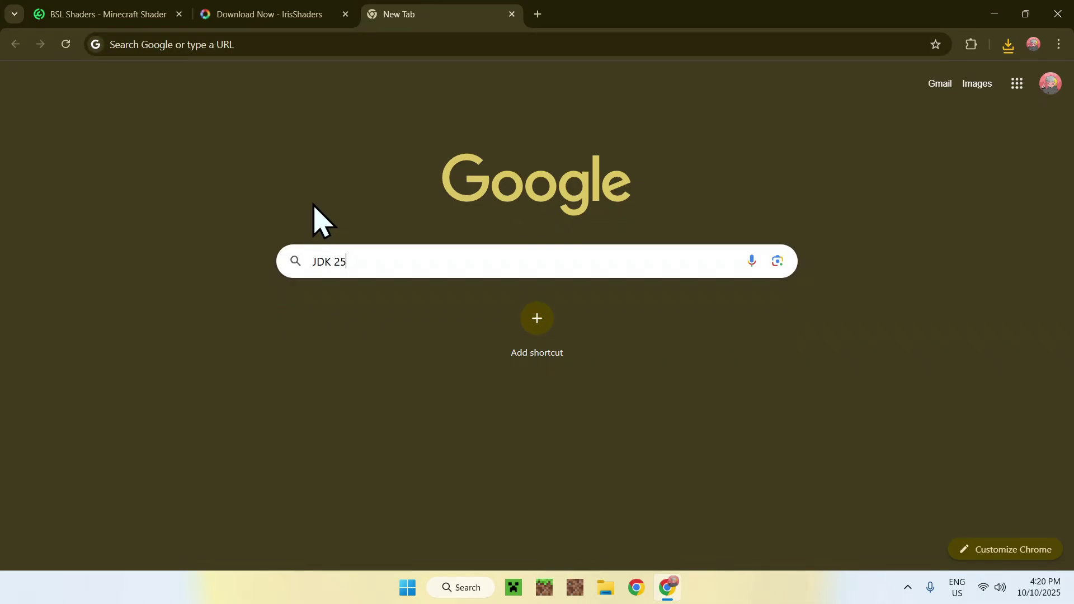
pyautogui.write('DK 25')
pyautogui.press('Return')
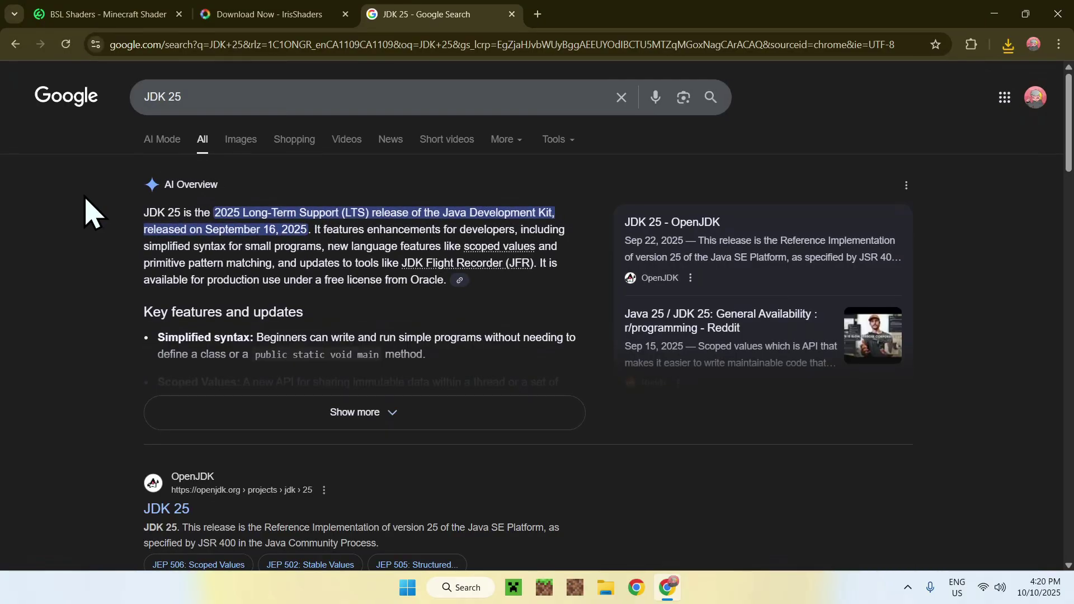
pyautogui.scroll(-5, 87, 211)
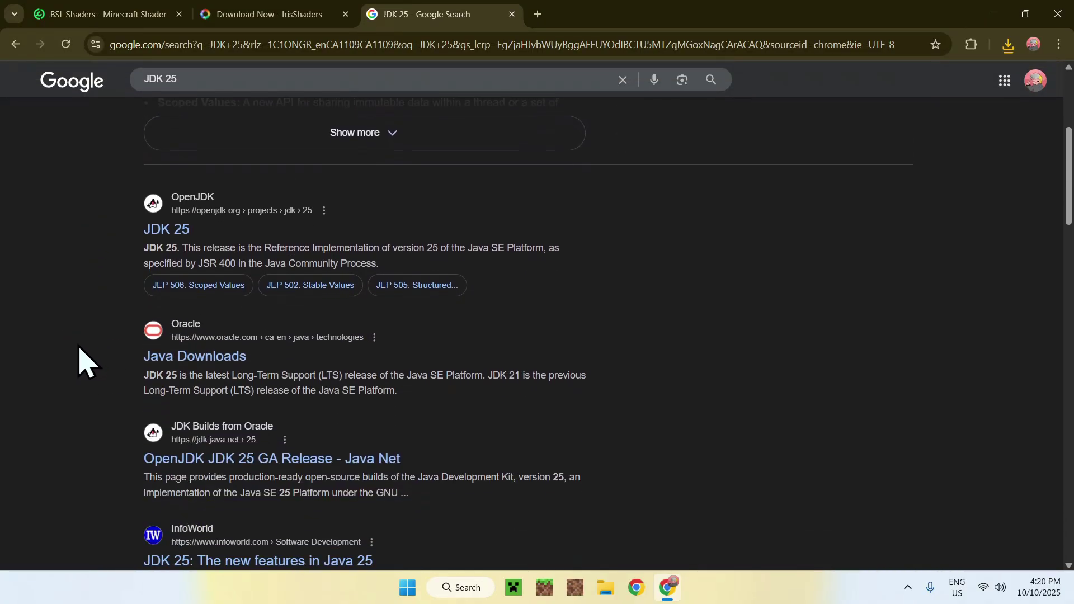
pyautogui.click(184, 362)
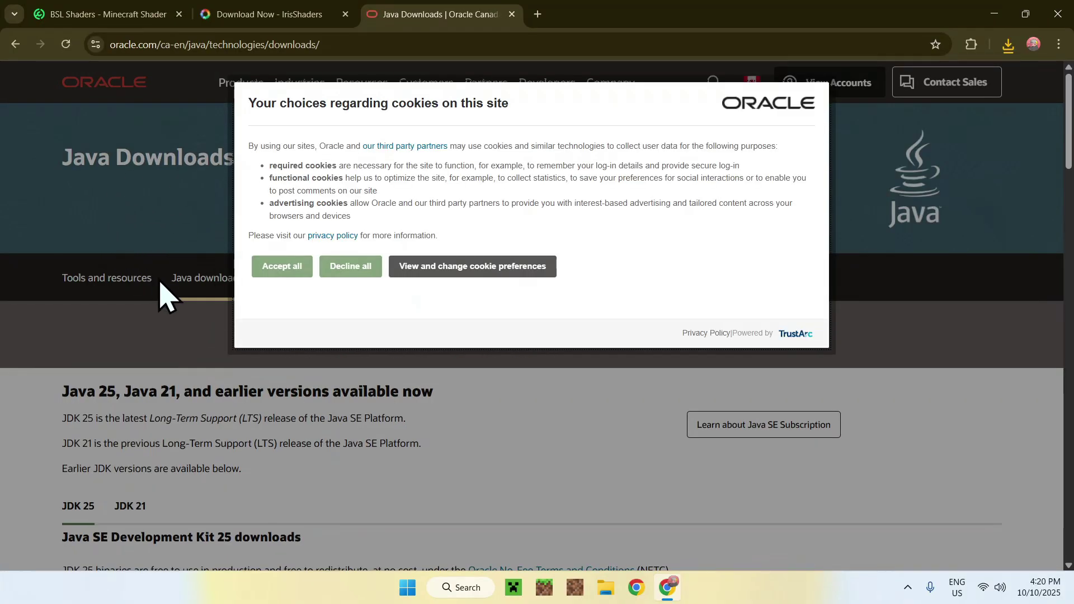
# Step: Accept the cookies, show the Windows JDK 25 downloads, and check Chrome's recent downloads
pyautogui.click(279, 274)
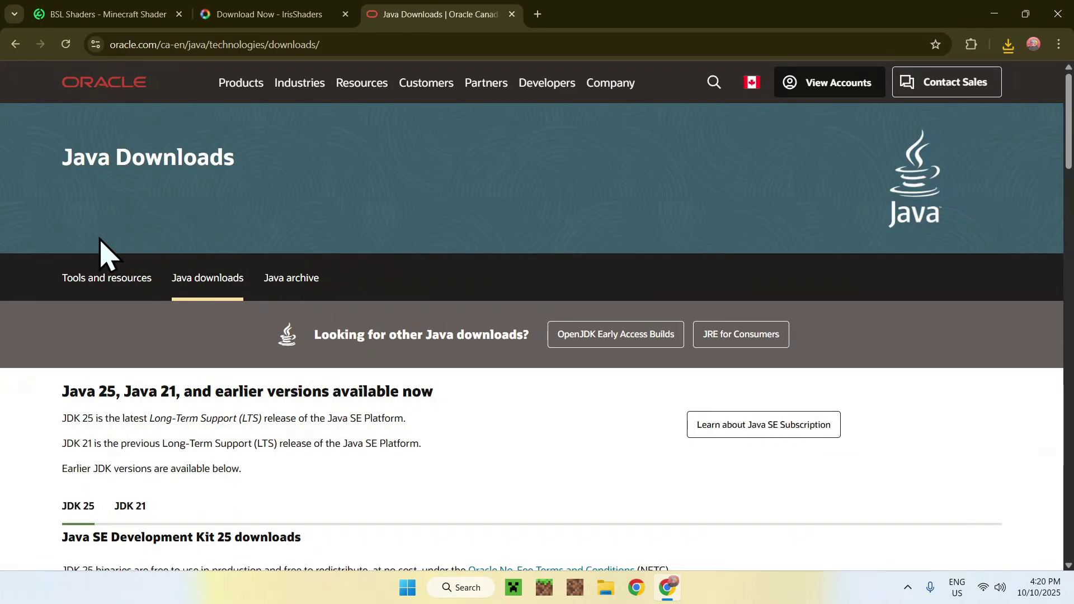
pyautogui.scroll(-4, 36, 232)
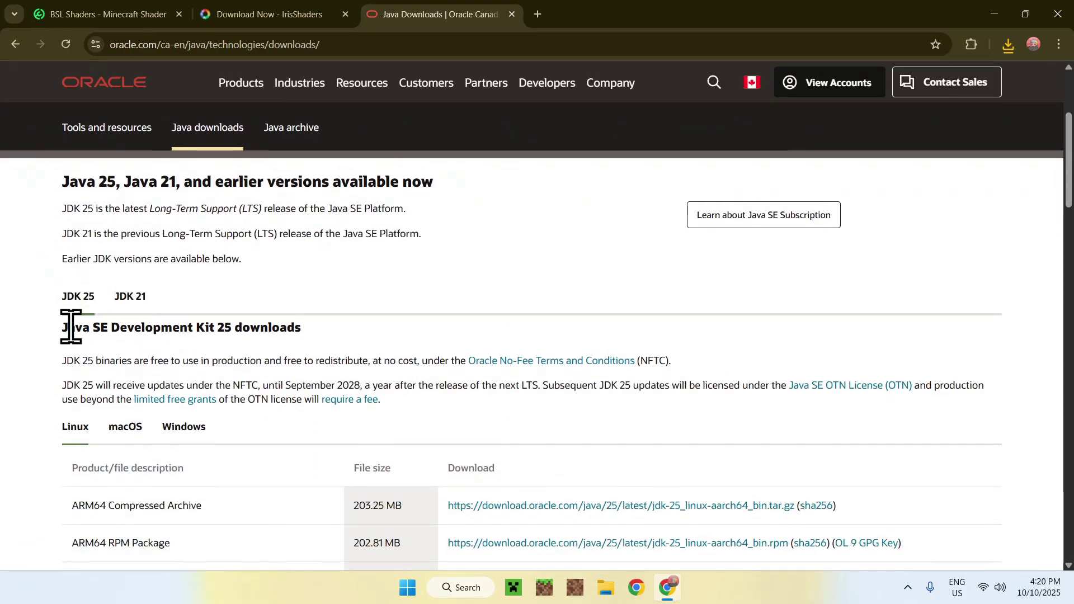
pyautogui.click(177, 431)
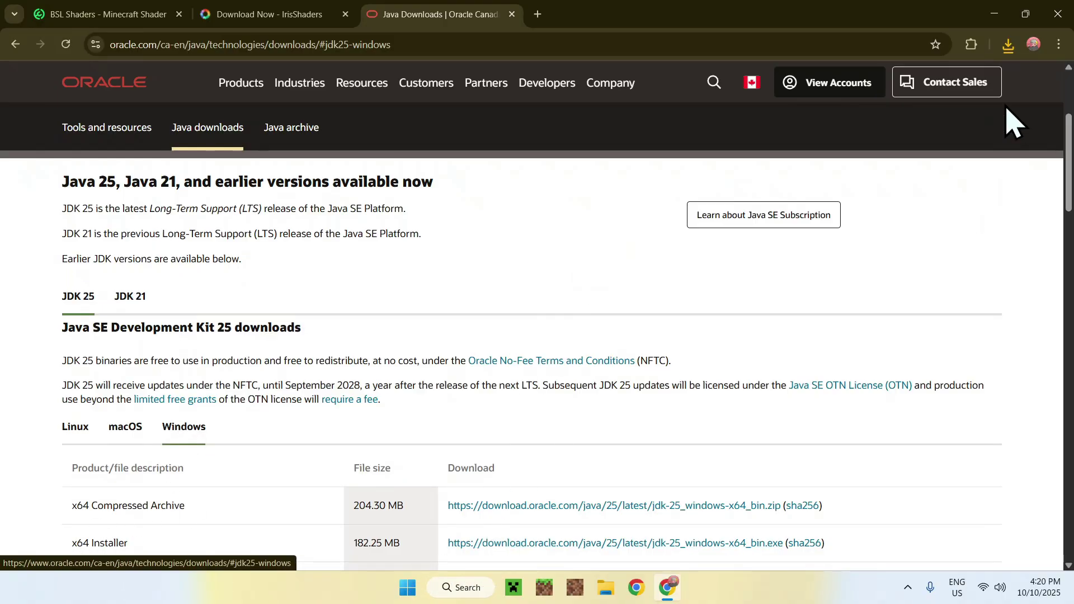
pyautogui.click(1009, 45)
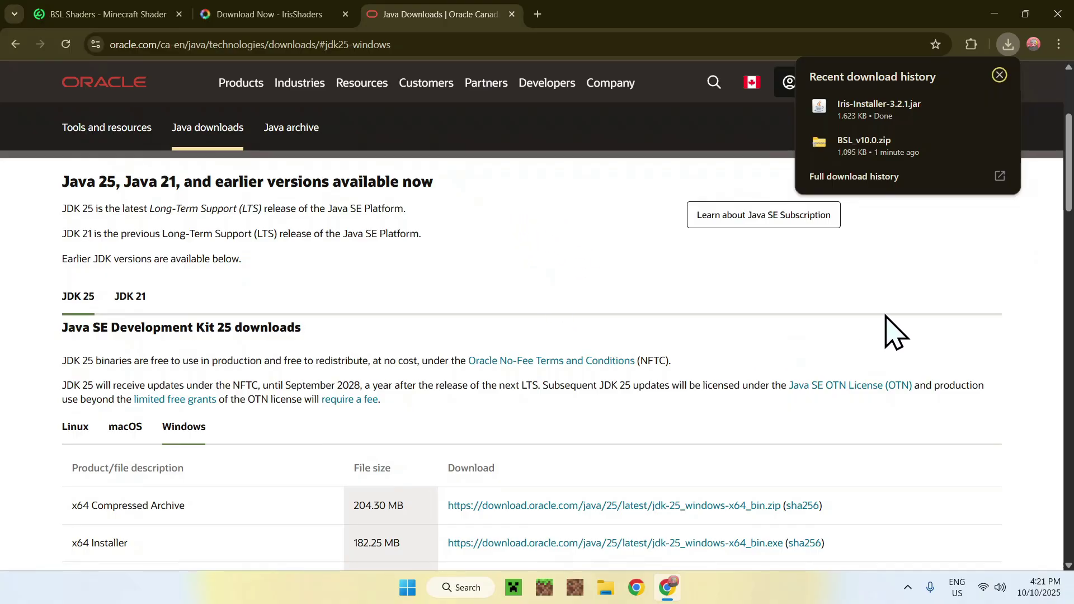
# Step: Close Chrome and show the Downloads folder with Iris-Installer-3.2.1.jar and BSL_v10.0.zip in File Explorer
pyautogui.click(1059, 14)
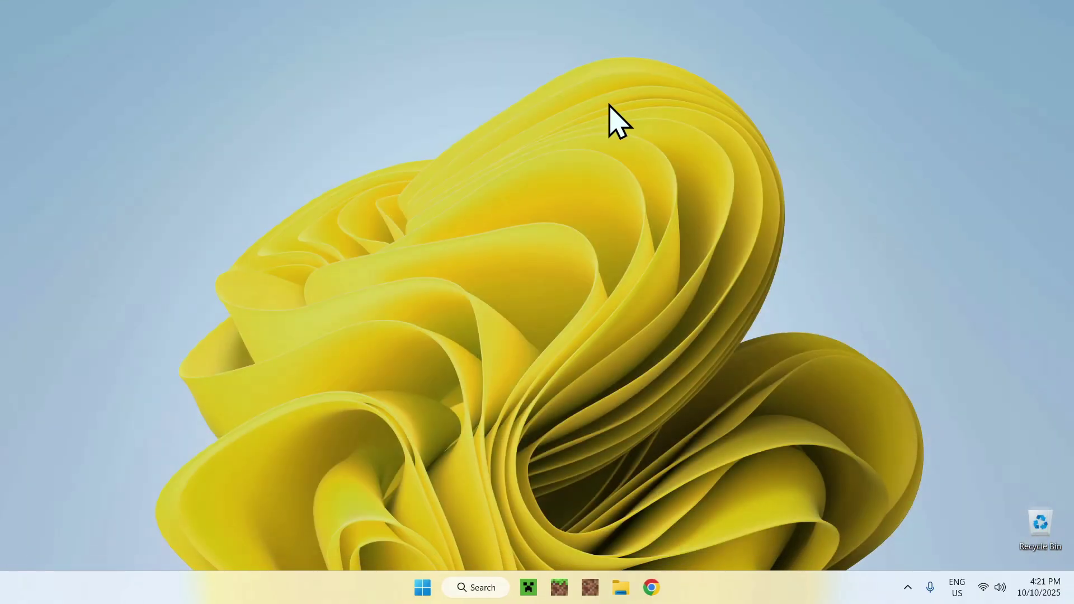
pyautogui.click(620, 586)
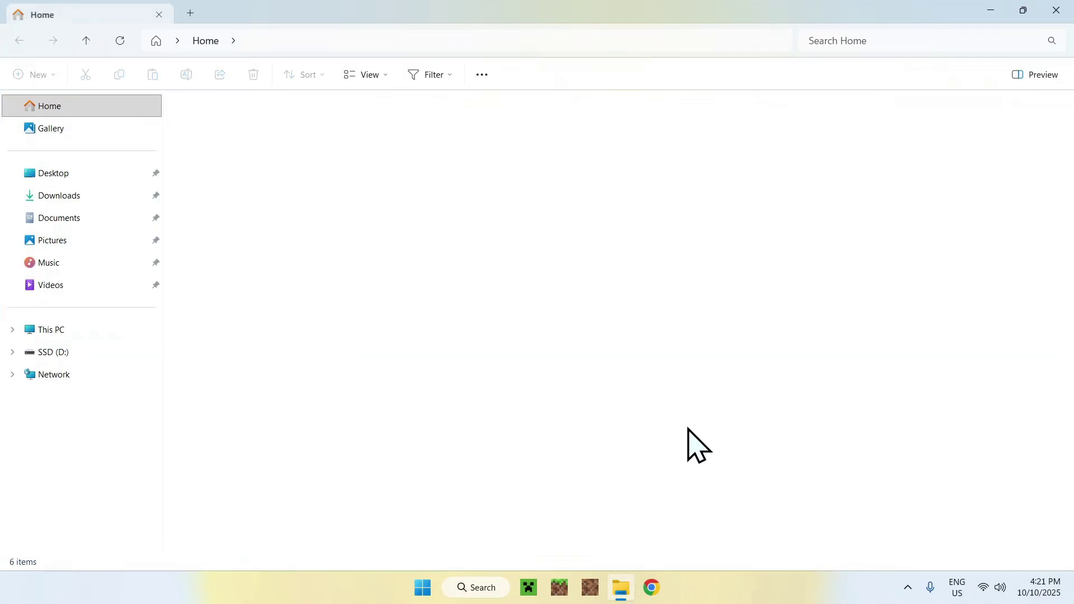
pyautogui.click(84, 197)
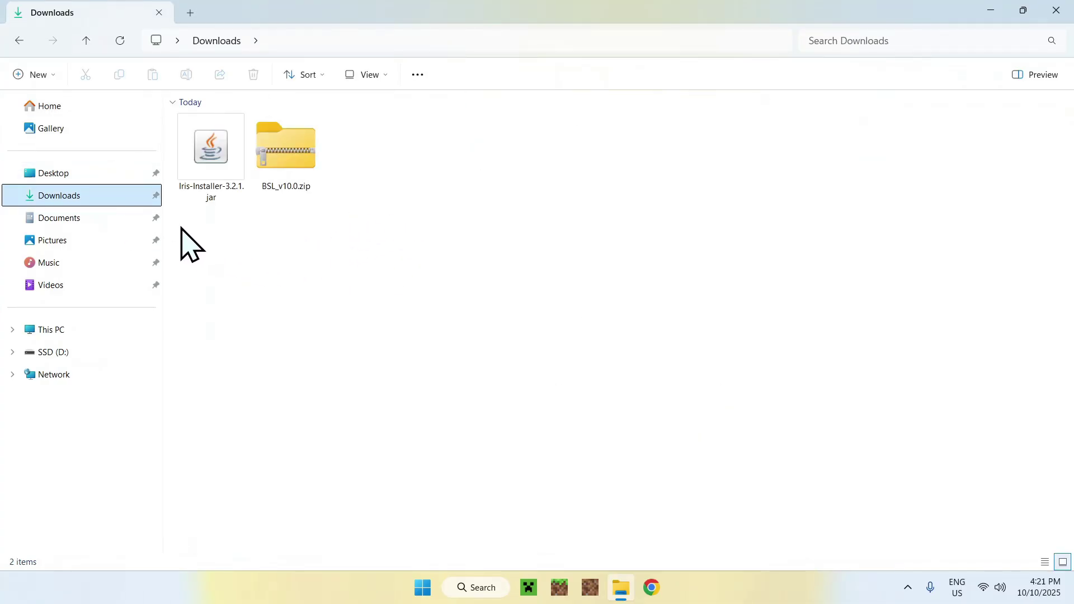
pyautogui.moveTo(181, 227); pyautogui.dragTo(223, 280)
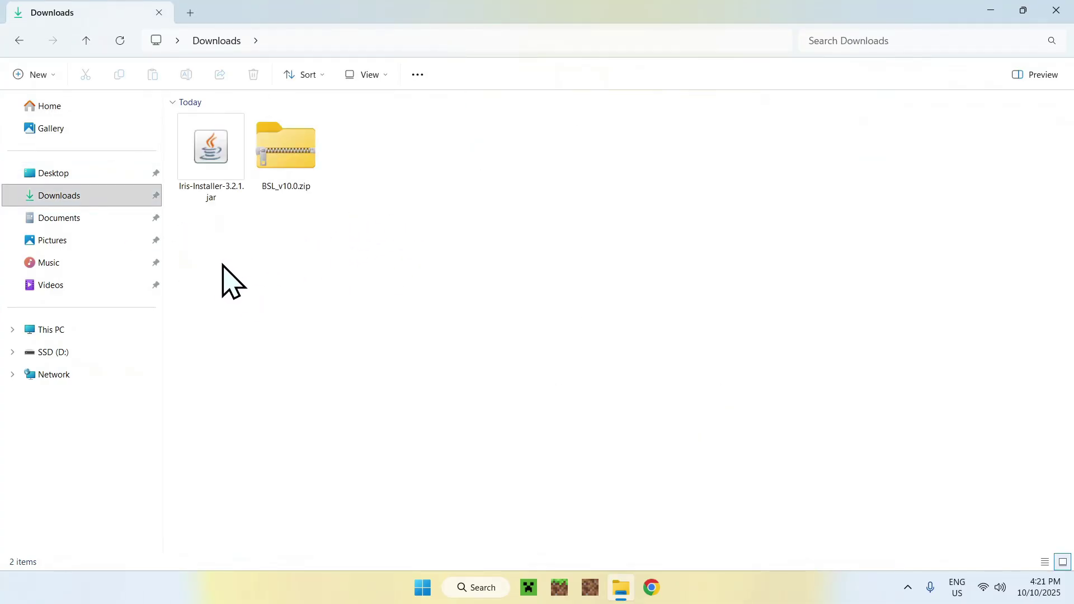
# Step: Run Iris-Installer-3.2.1.jar to install Iris for 1.21.10, close it, and start the Minecraft Launcher
pyautogui.doubleClick(211, 182)
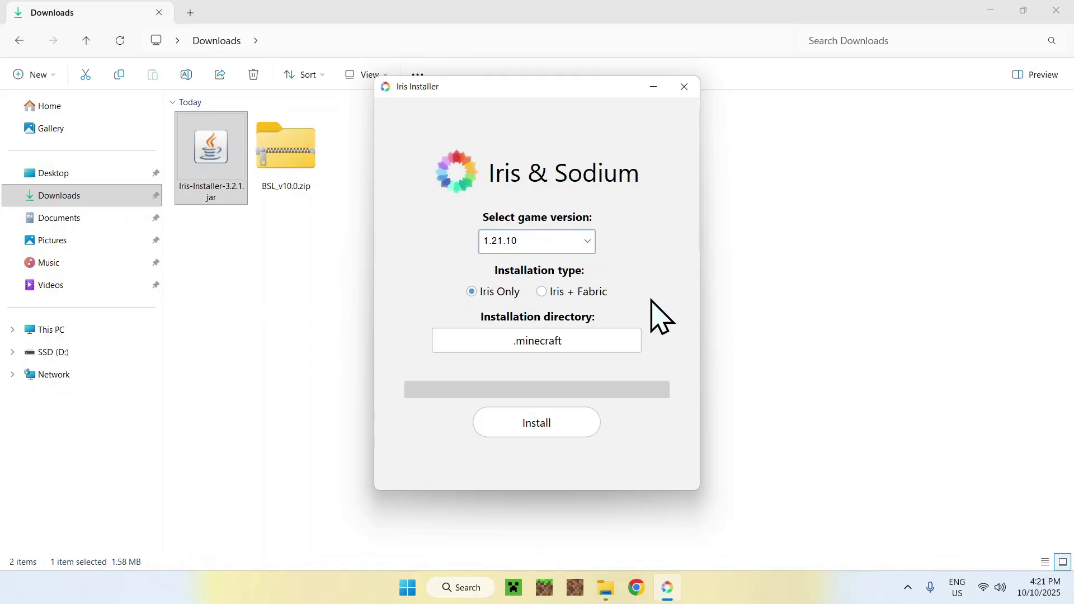
pyautogui.click(539, 429)
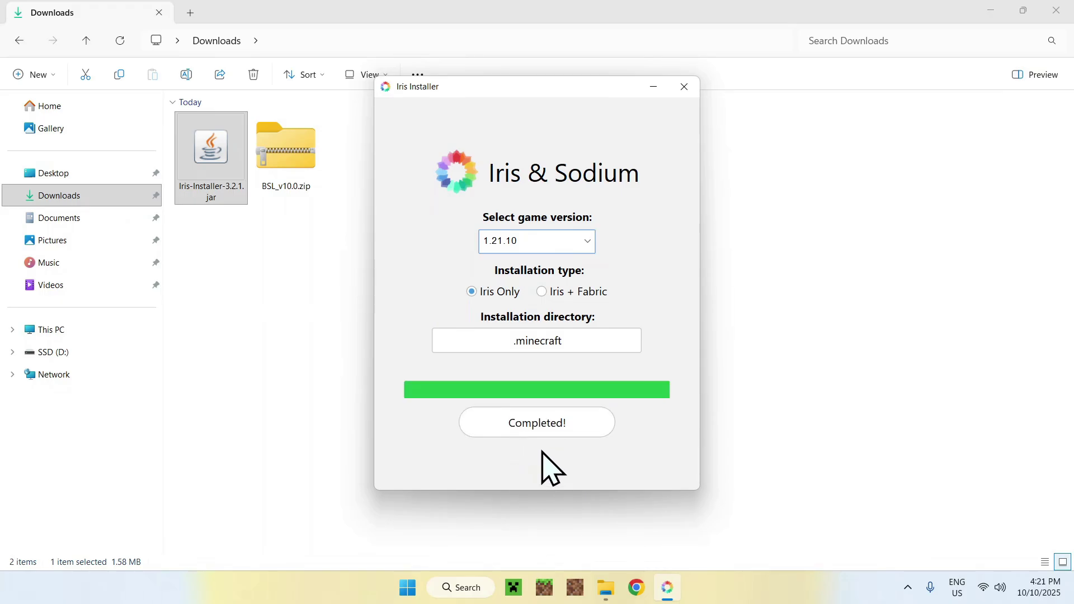
pyautogui.click(686, 88)
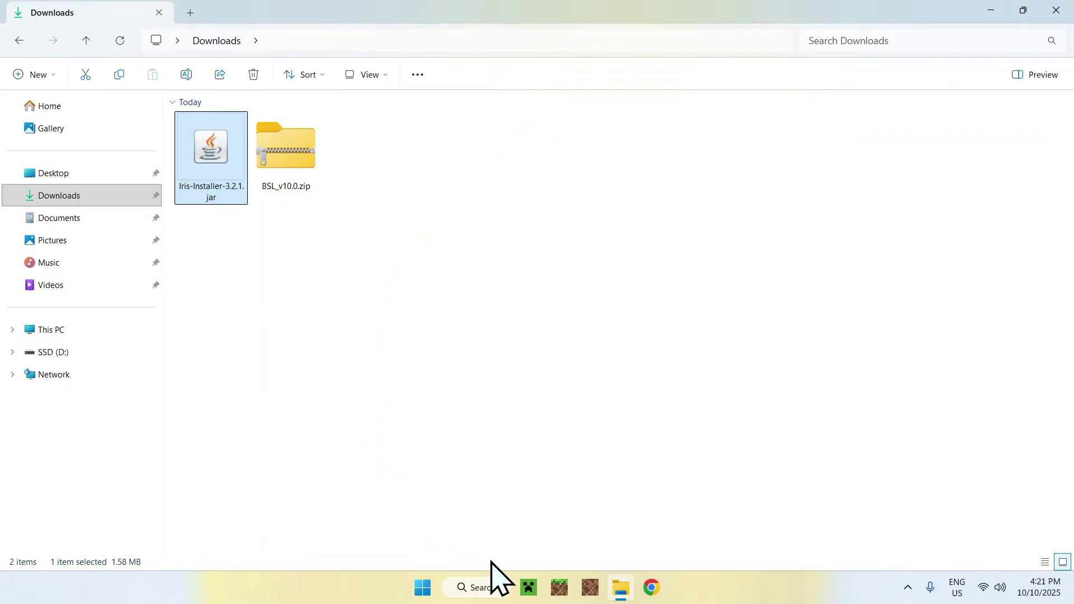
pyautogui.click(529, 588)
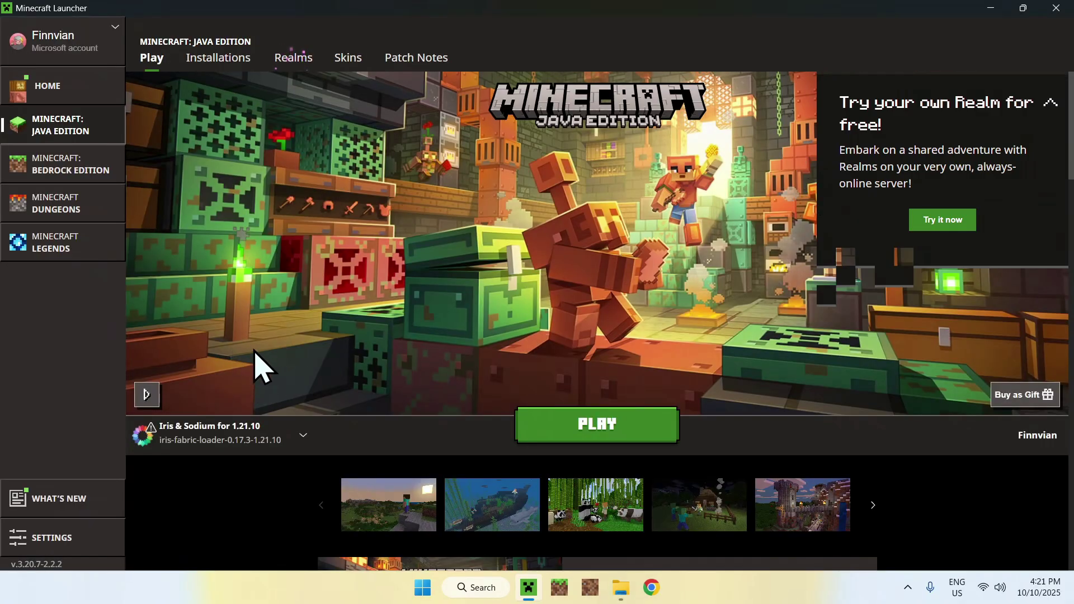
# Step: Play the Iris & Sodium for 1.21.10 installation, accepting the modified-installation risk warning
pyautogui.click(301, 436)
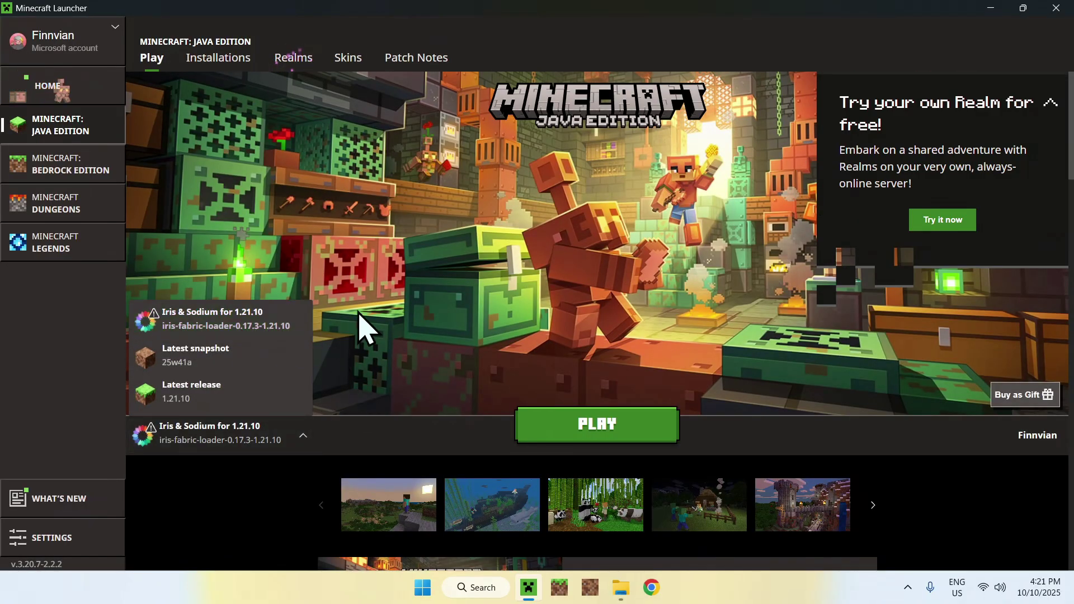
pyautogui.click(359, 324)
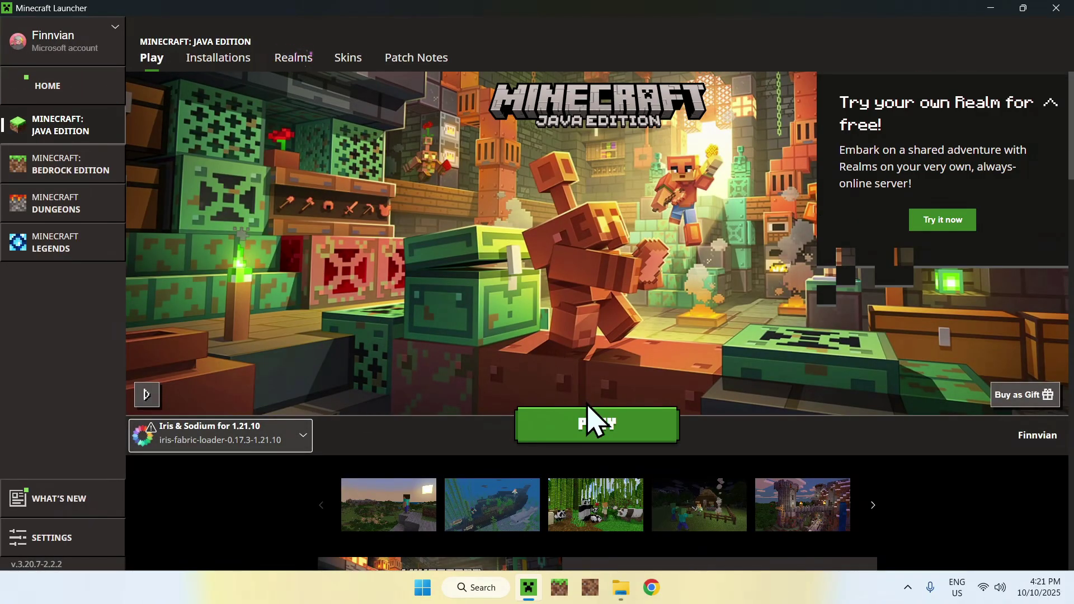
pyautogui.click(597, 442)
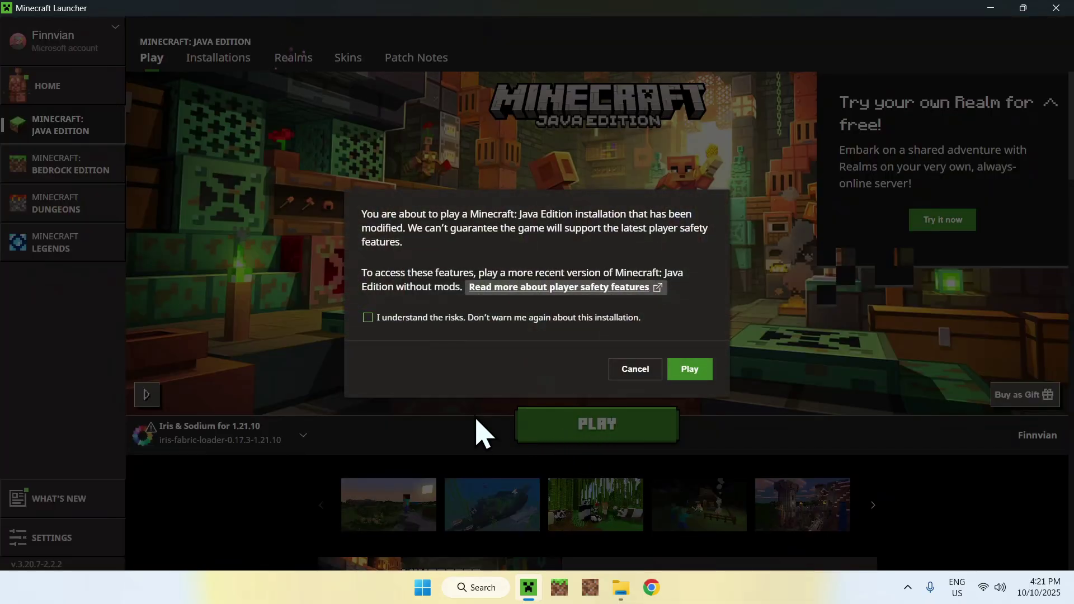
pyautogui.click(367, 318)
pyautogui.click(690, 370)
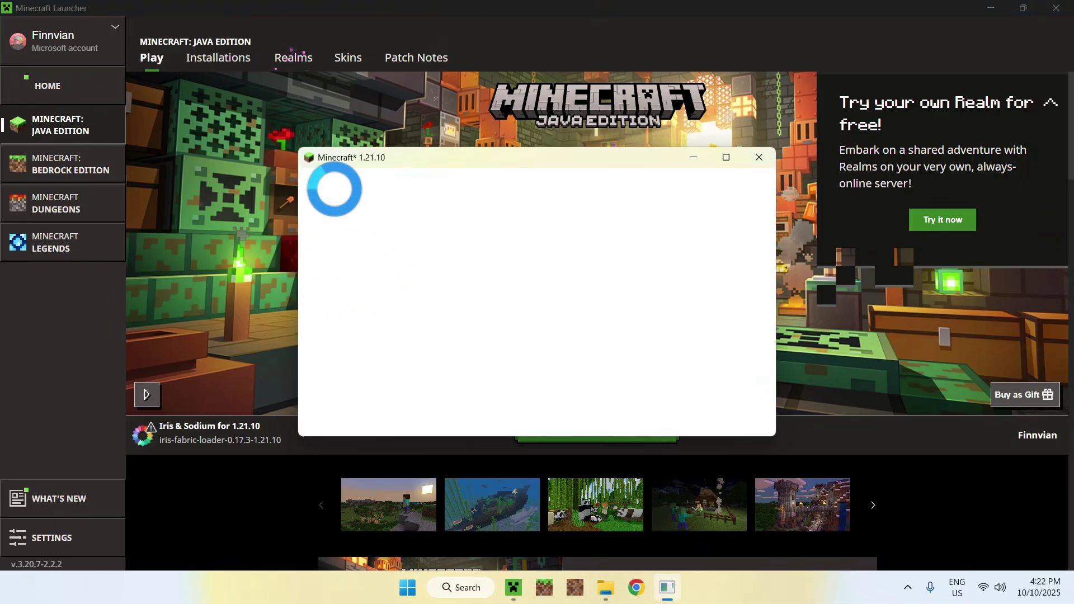
# Step: Maximize the loaded Minecraft 1.21.10 game window at the Fabric (Modded) title menu
pyautogui.click(726, 158)
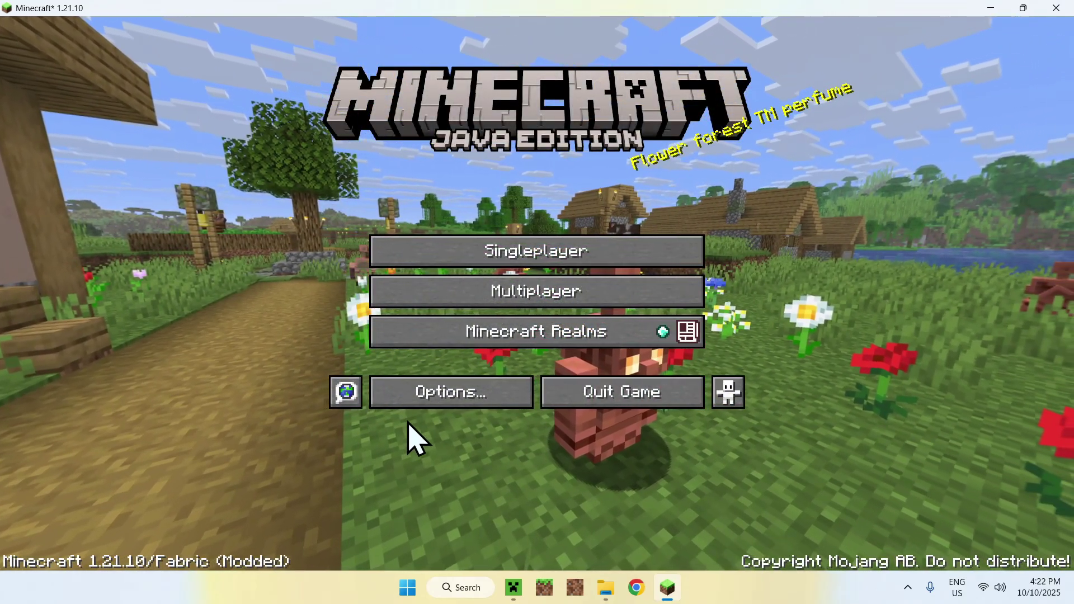
# Step: Go to Options > Video Settings, dismiss the Sodium donation message, and open the Shader Packs screen
pyautogui.click(448, 404)
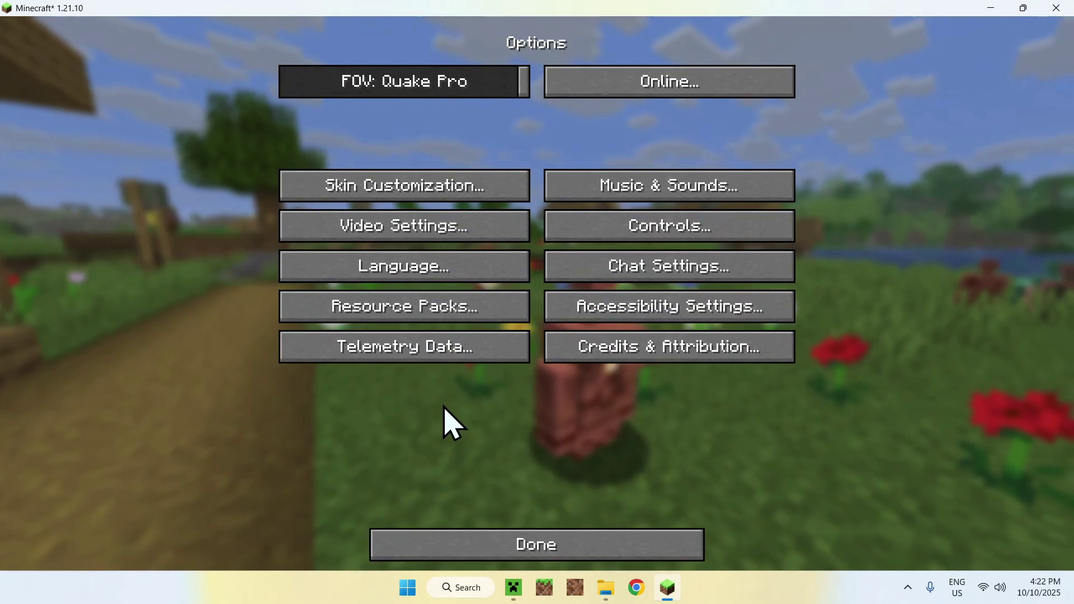
pyautogui.click(370, 246)
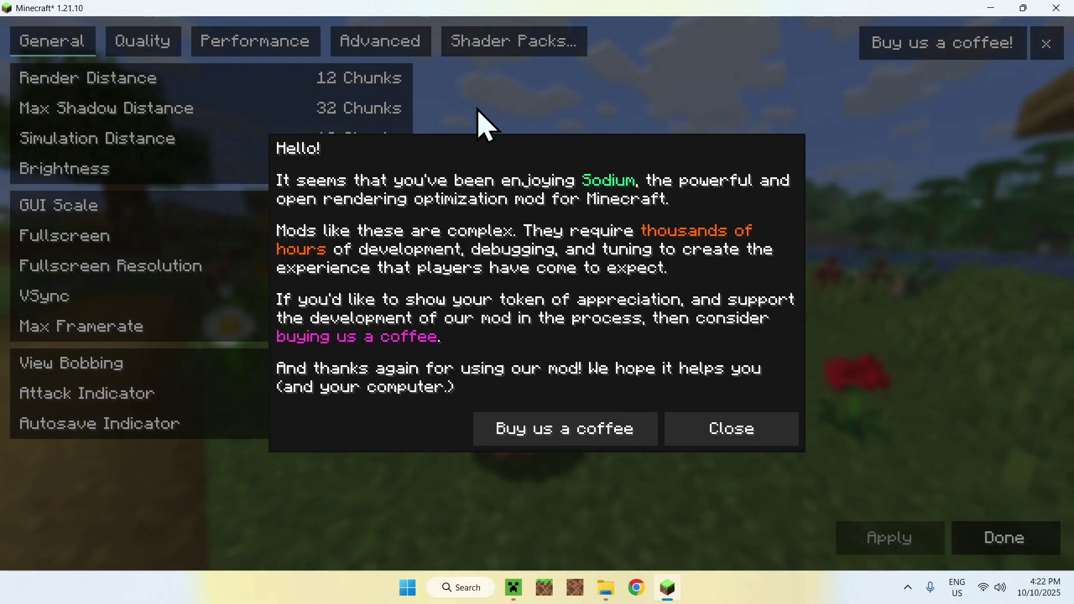
pyautogui.click(730, 429)
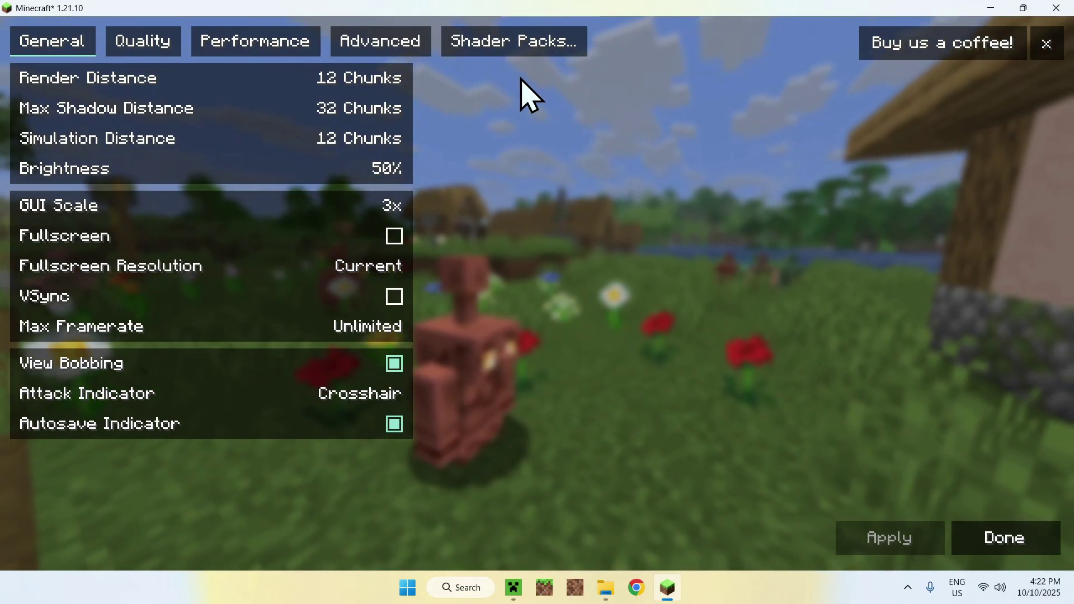
pyautogui.click(510, 51)
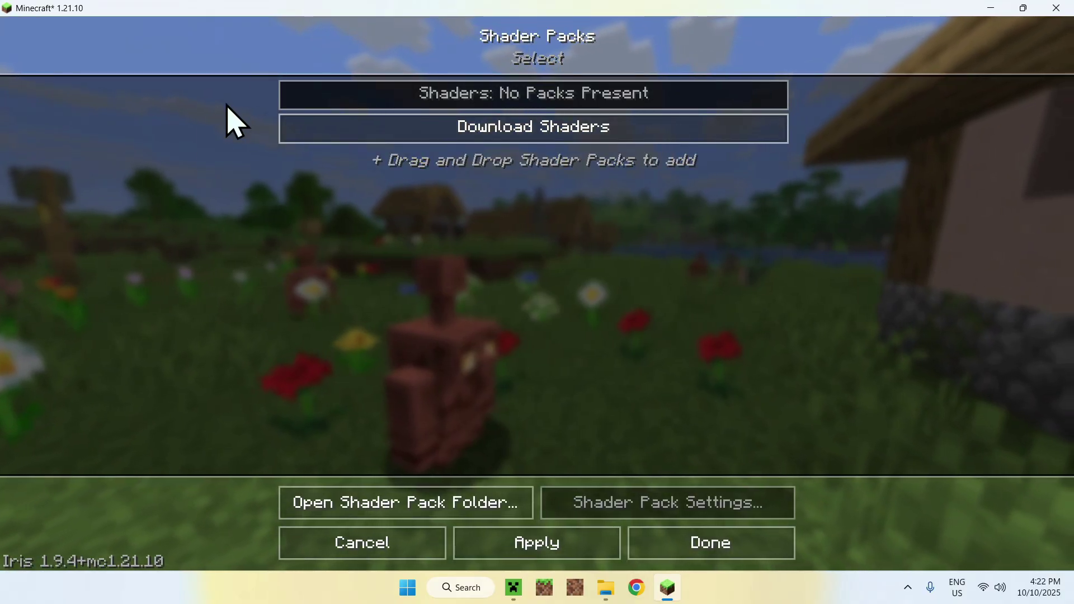
# Step: Copy BSL_v10.0.zip from Downloads and paste it into the .minecraft shaderpacks folder
pyautogui.click(401, 512)
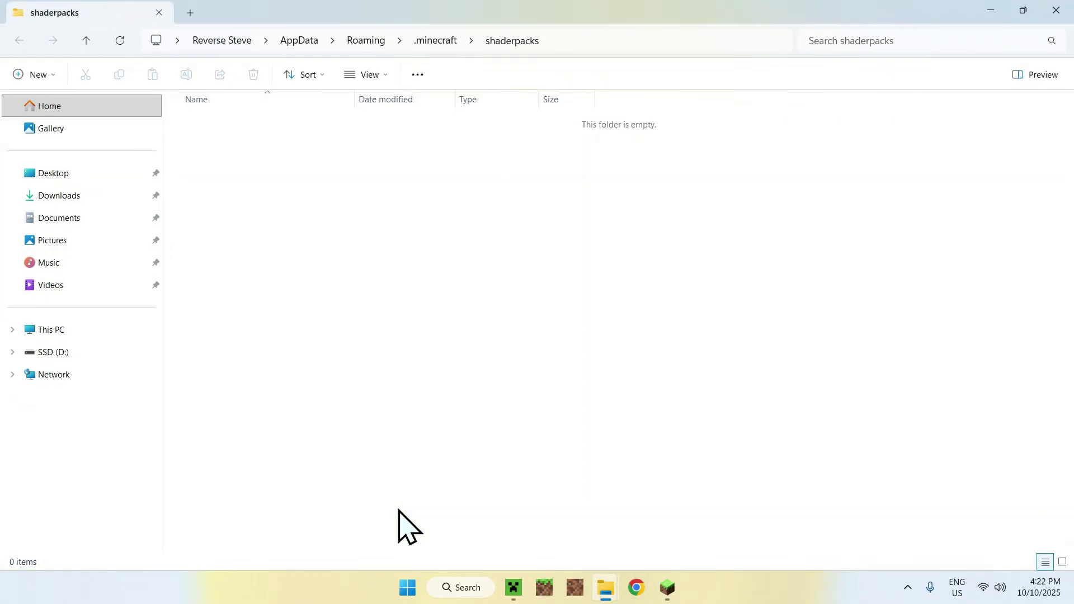
pyautogui.click(112, 194)
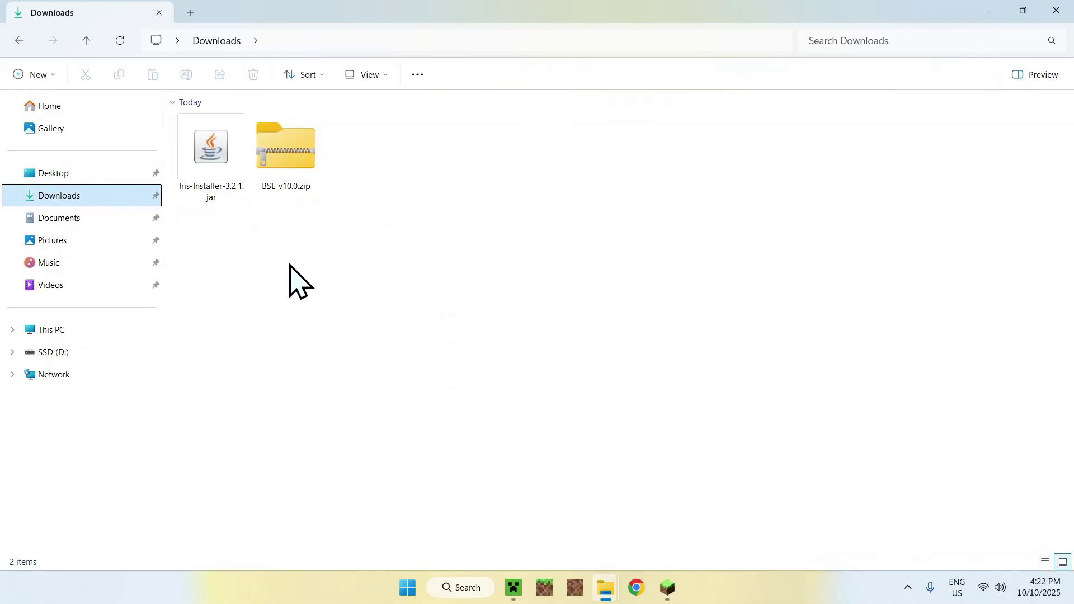
pyautogui.click(298, 144)
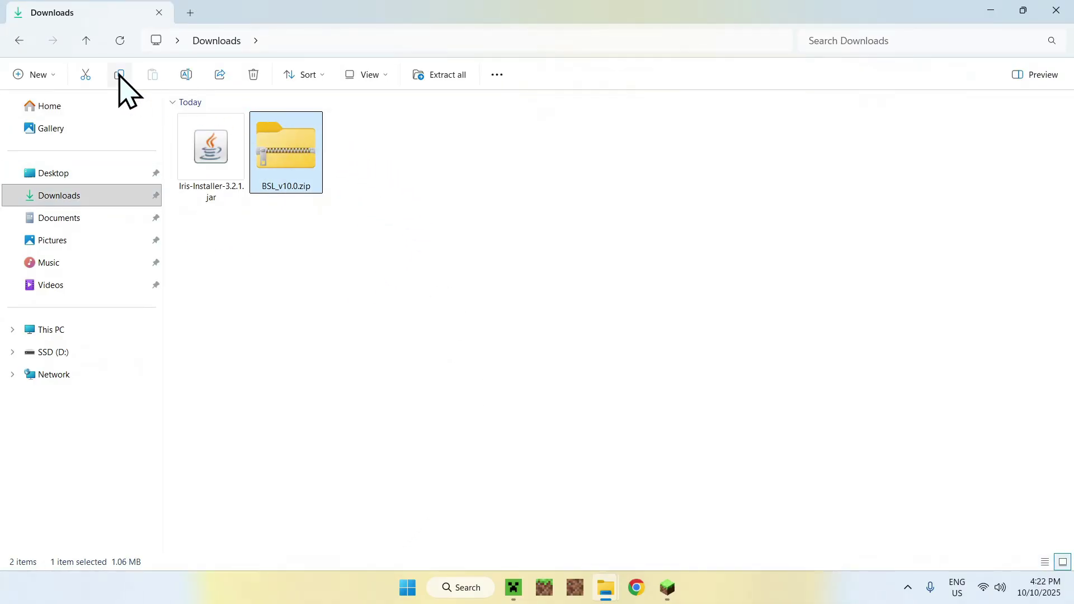
pyautogui.click(20, 41)
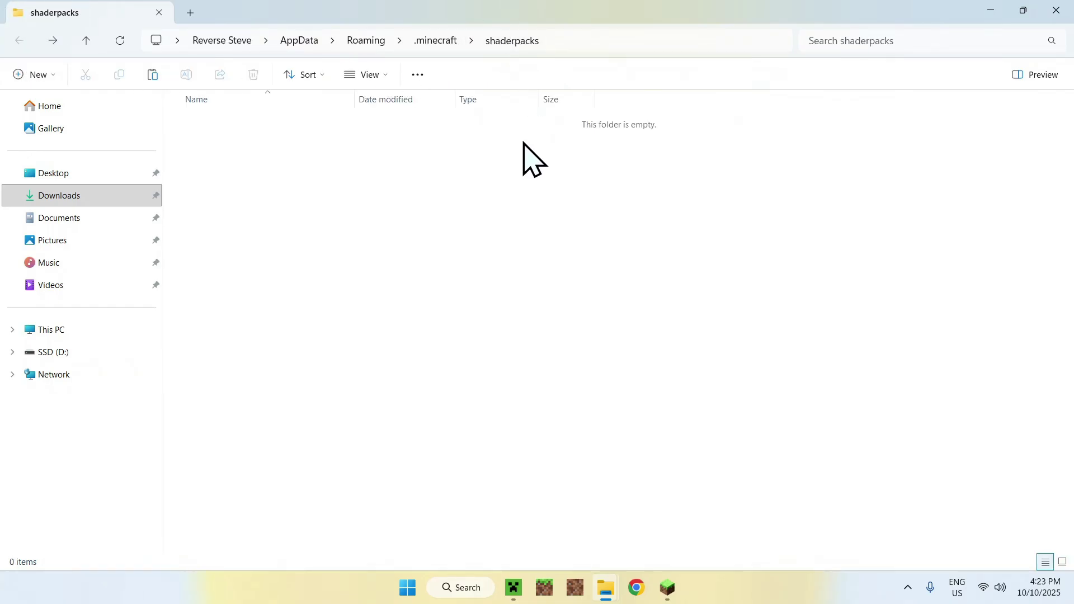
pyautogui.click(153, 75)
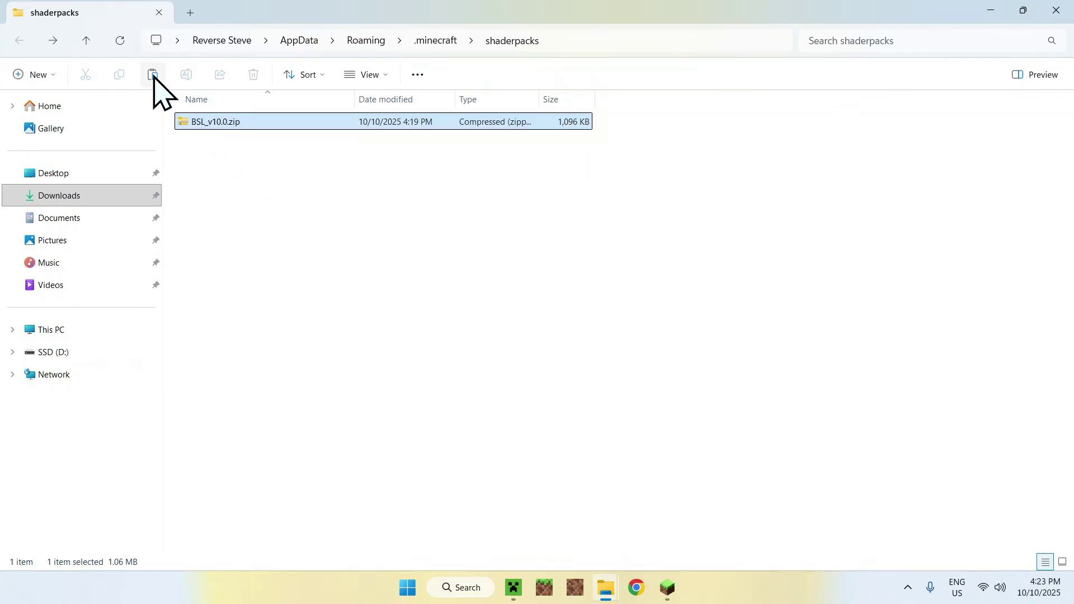
pyautogui.click(246, 176)
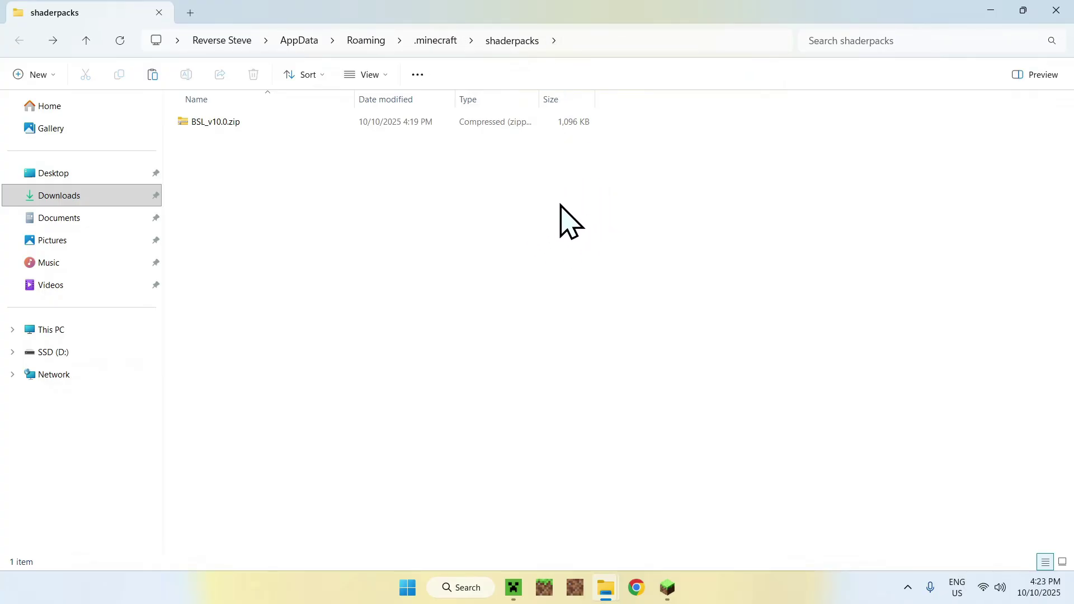
# Step: Apply BSL_v10.0.zip as a test, then disable shaders and return to the title screen
pyautogui.click(668, 587)
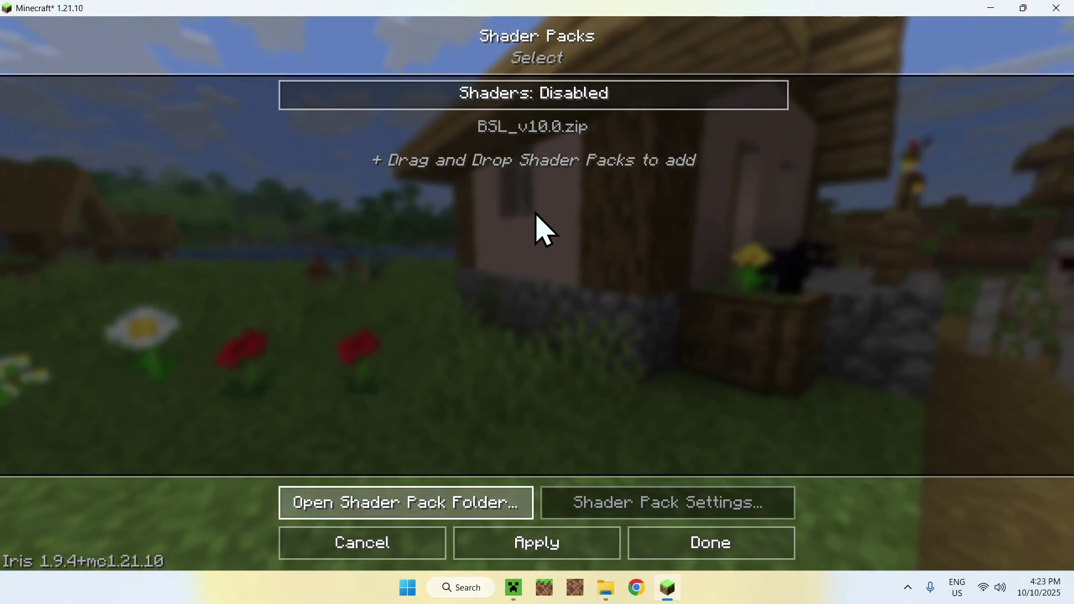
pyautogui.click(537, 133)
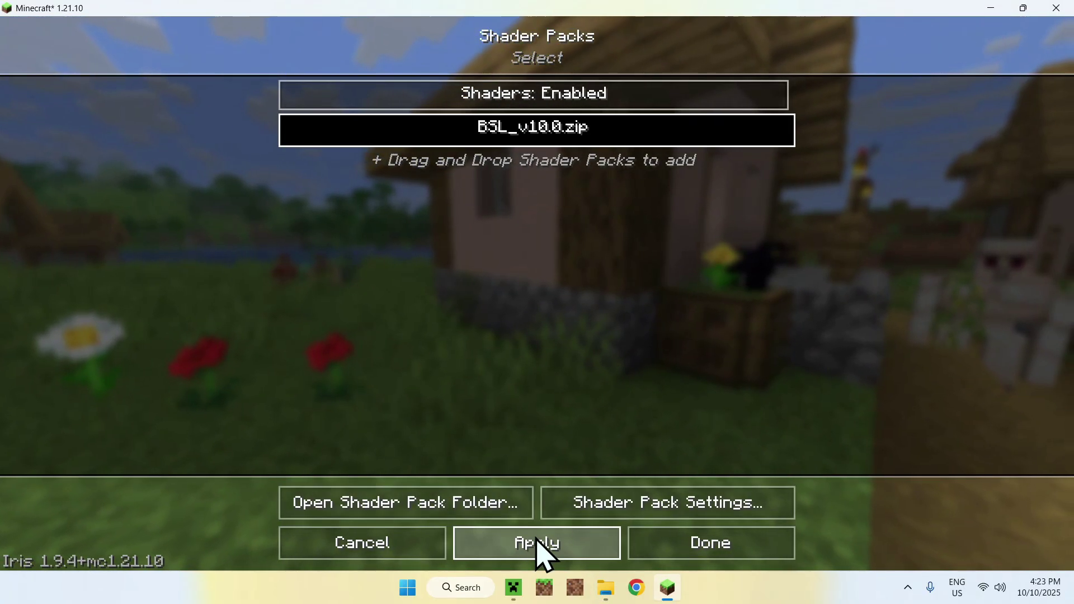
pyautogui.click(543, 552)
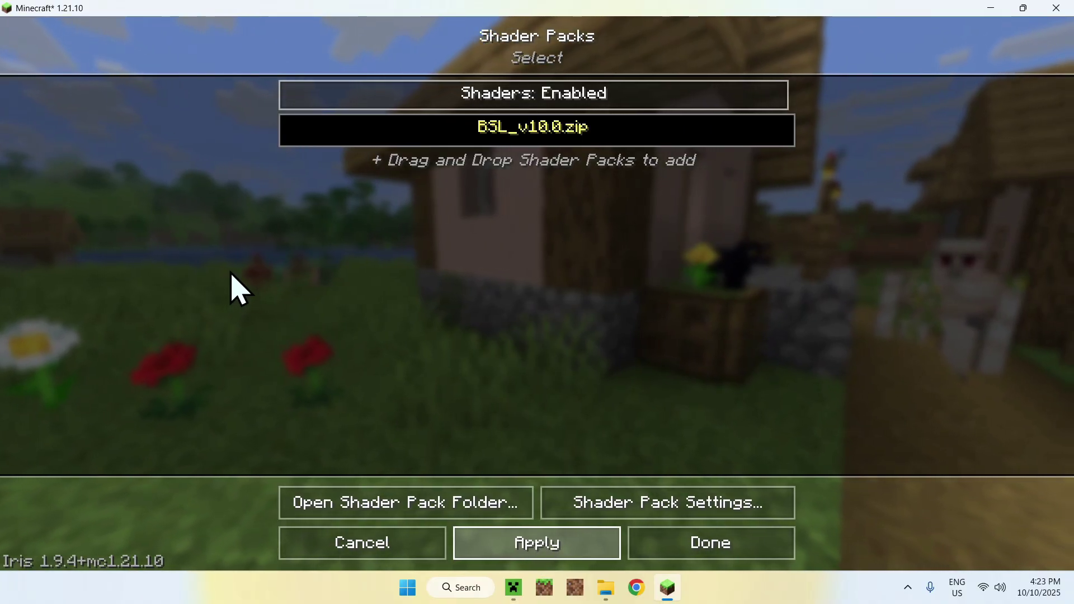
pyautogui.click(535, 98)
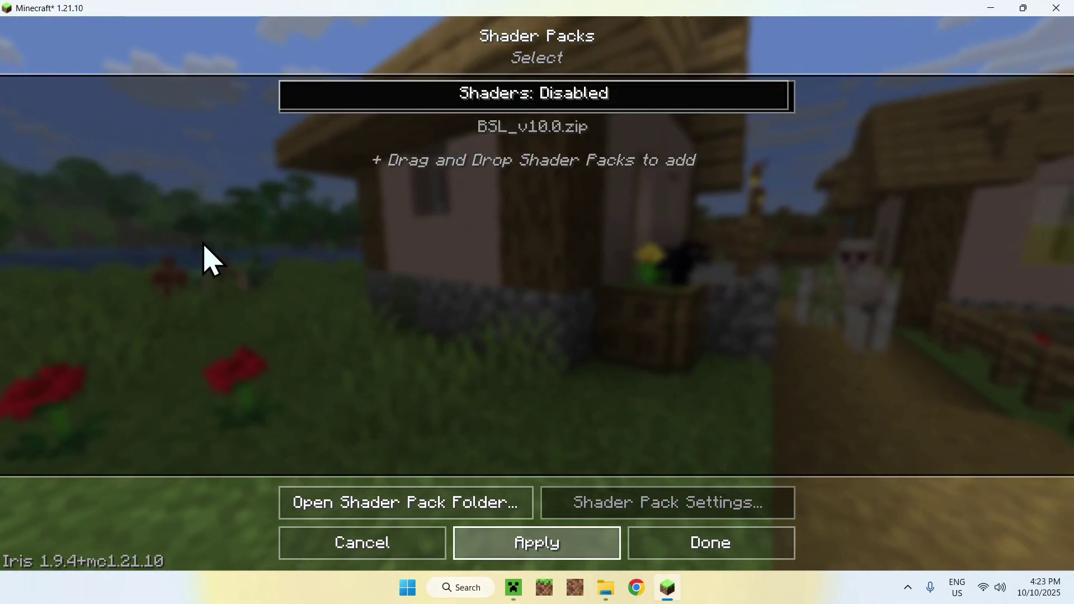
pyautogui.press('Escape')
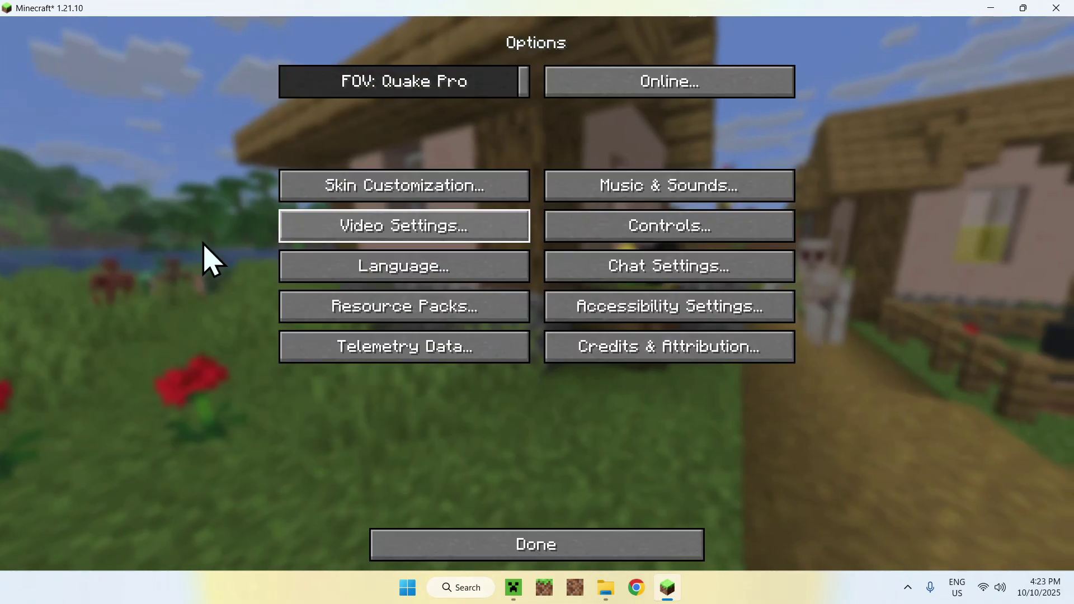
pyautogui.press('Escape')
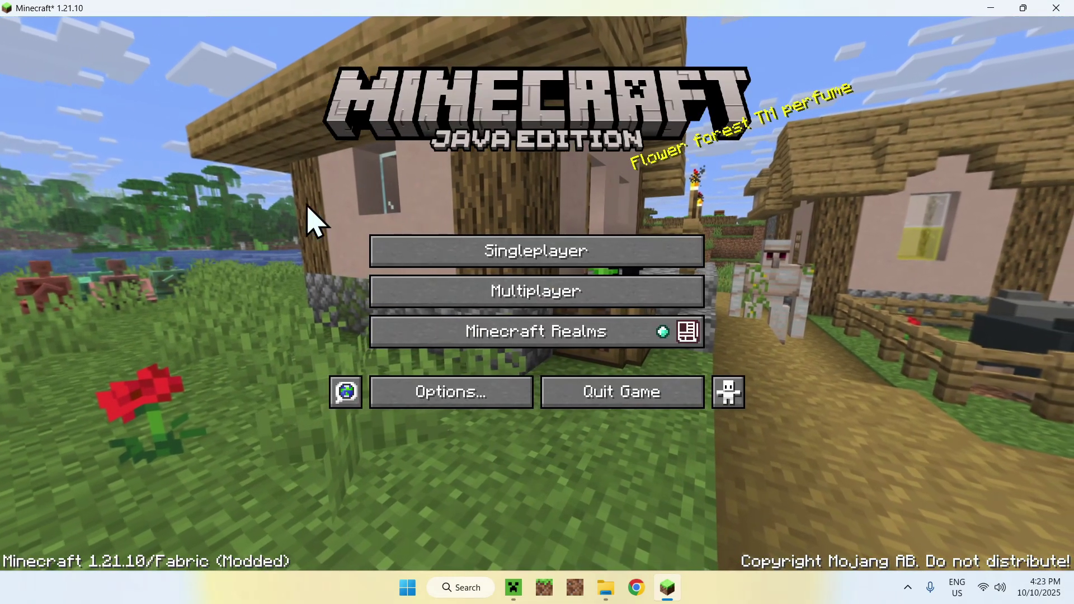
# Step: Load the Tutorials singleplayer world and walk forward onto the river's gravel bank
pyautogui.click(530, 262)
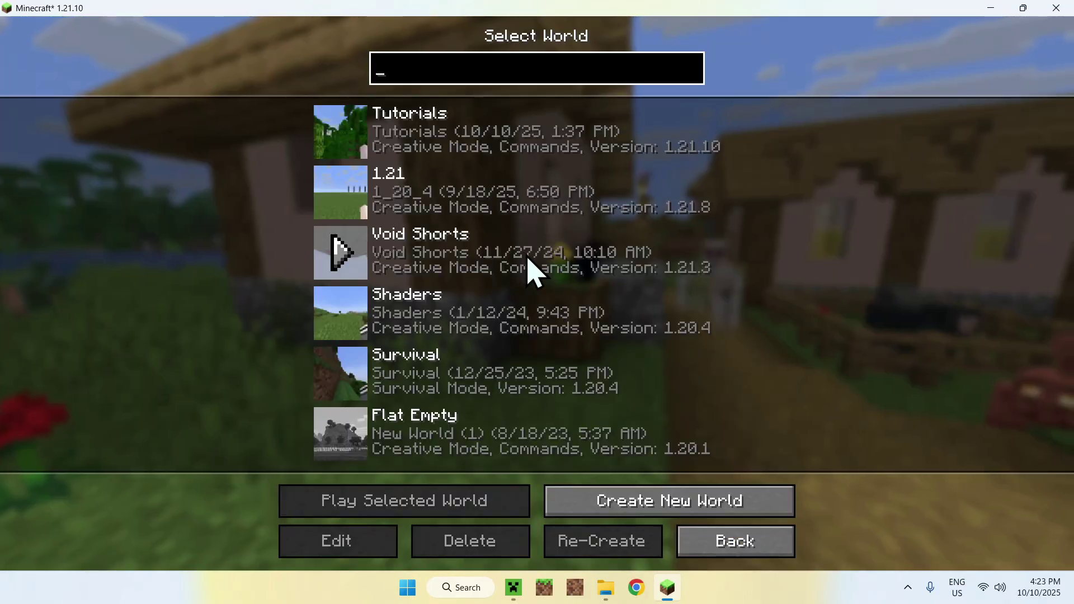
pyautogui.click(338, 130)
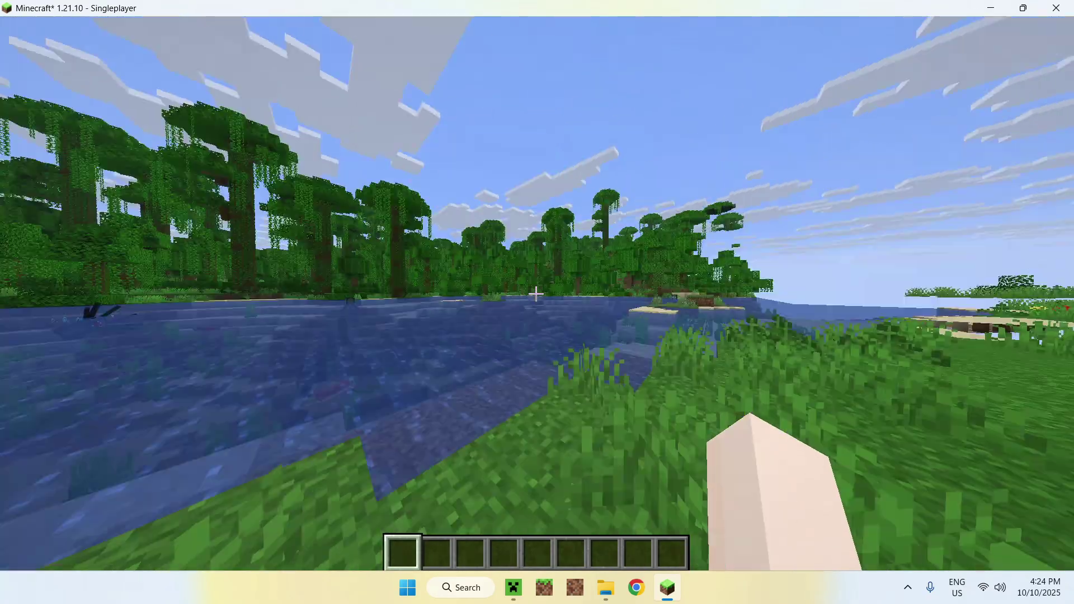
pyautogui.press('w')
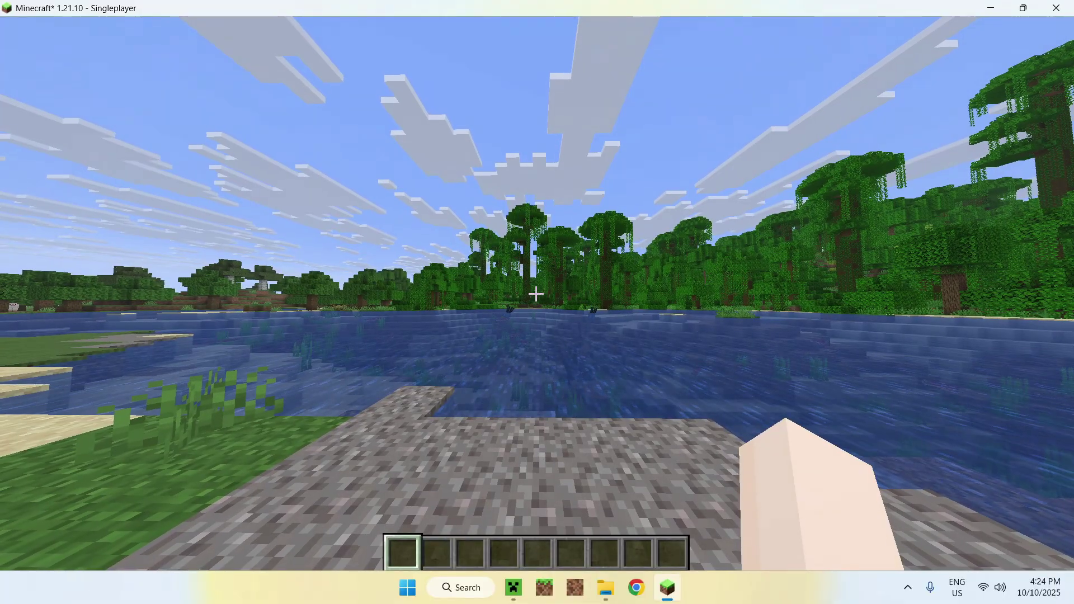
# Step: From the pause menu, apply BSL_v10.0.zip via Video Settings > Shader Packs and preview with the menu hidden
pyautogui.press('Escape')
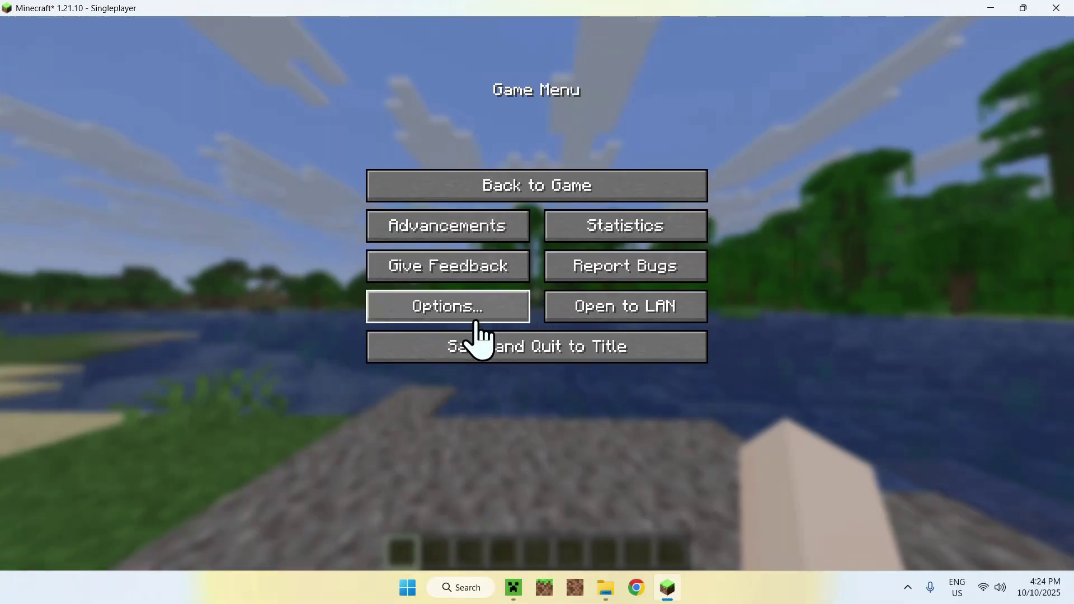
pyautogui.click(451, 316)
pyautogui.click(398, 235)
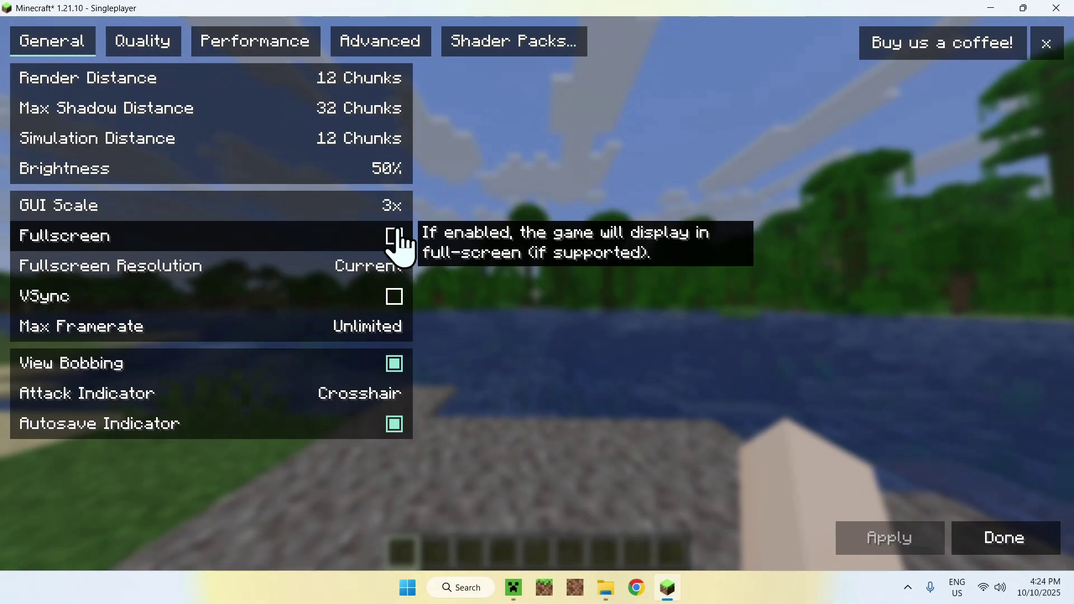
pyautogui.click(498, 57)
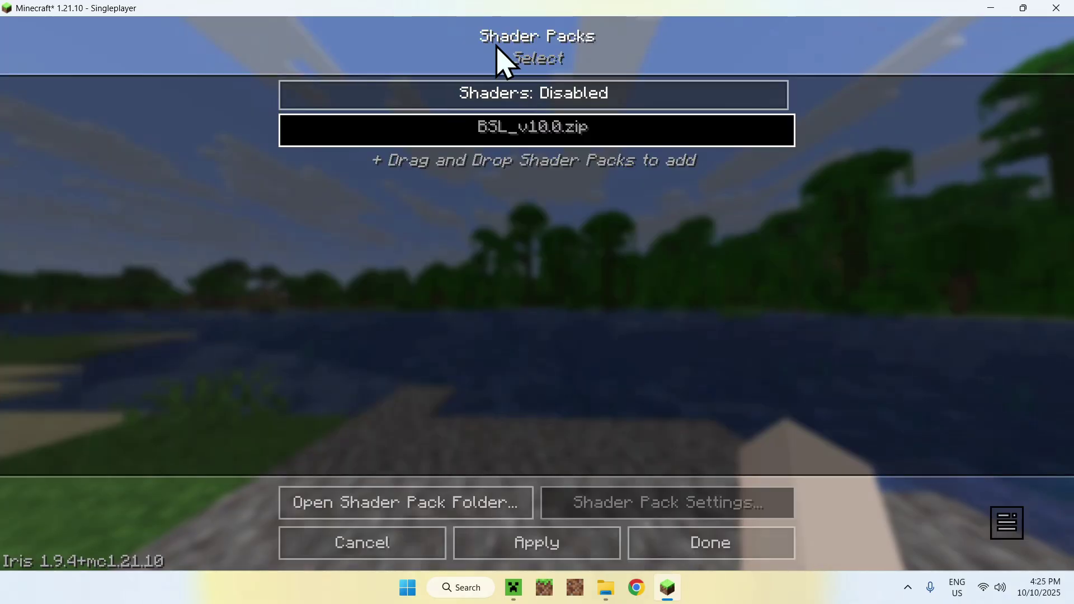
pyautogui.click(511, 136)
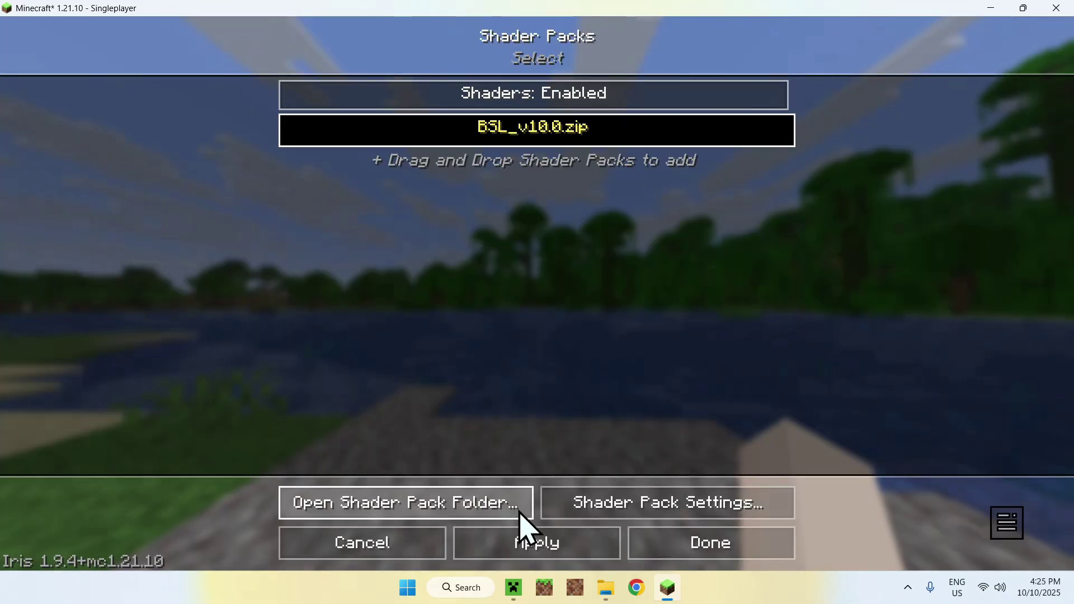
pyautogui.click(464, 538)
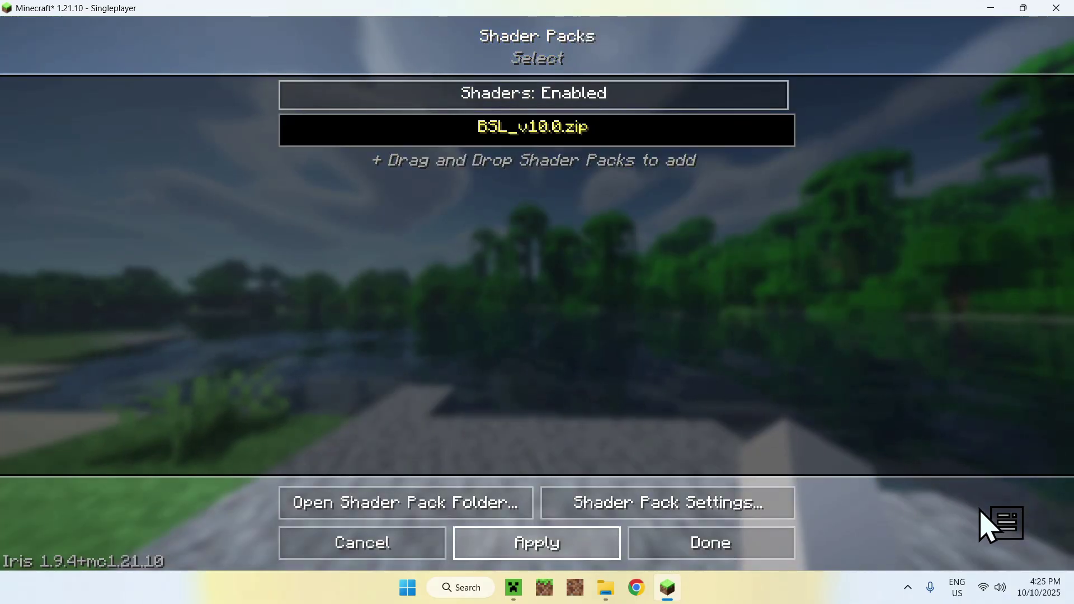
pyautogui.click(1006, 525)
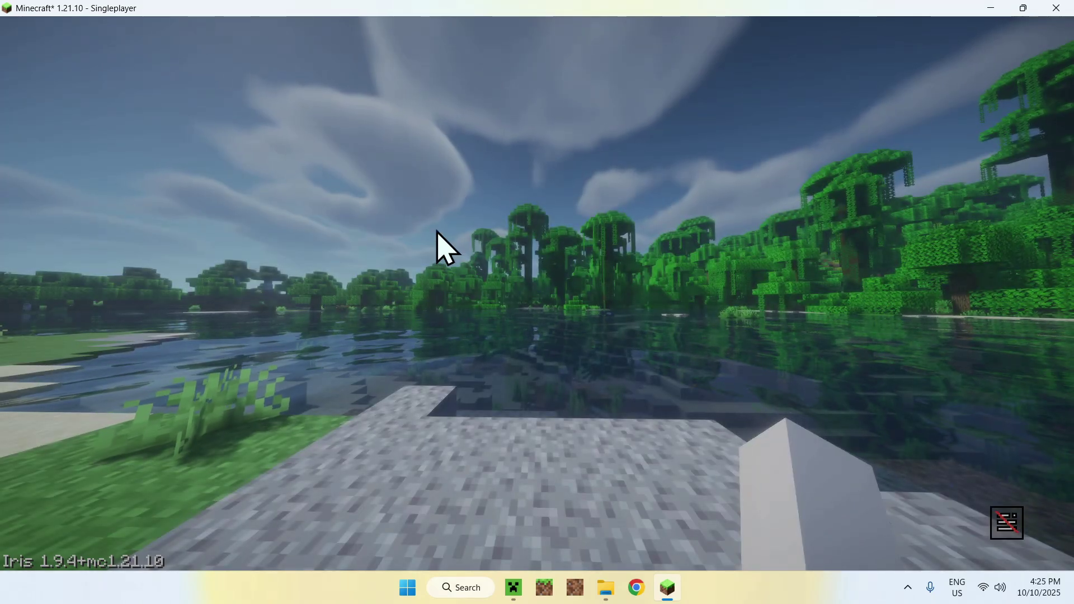
# Step: Raise the BSL shader pack profile from High to Ultra
pyautogui.click(1012, 532)
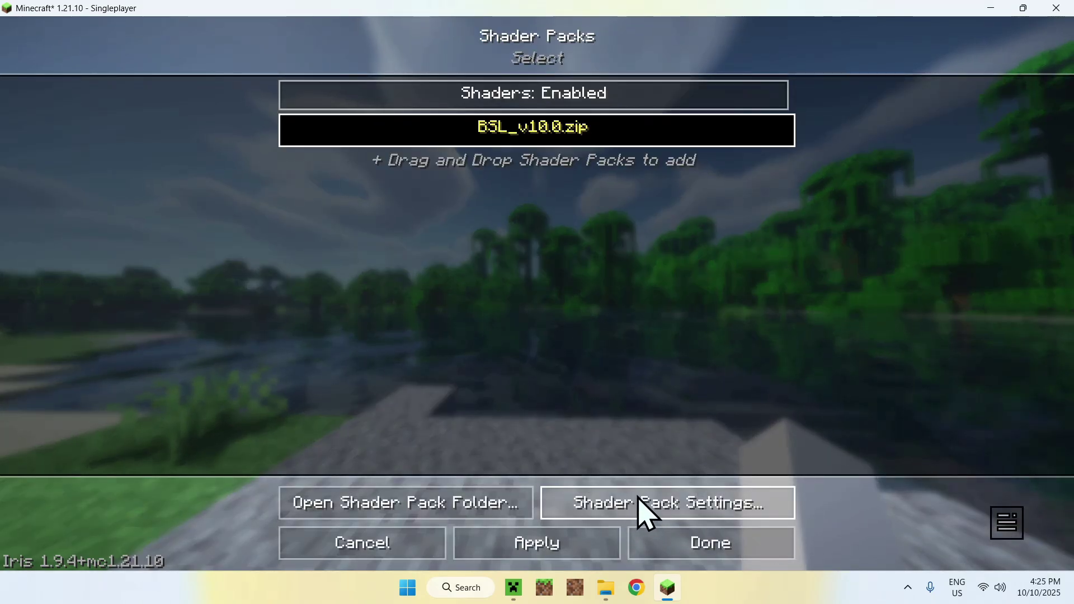
pyautogui.click(673, 508)
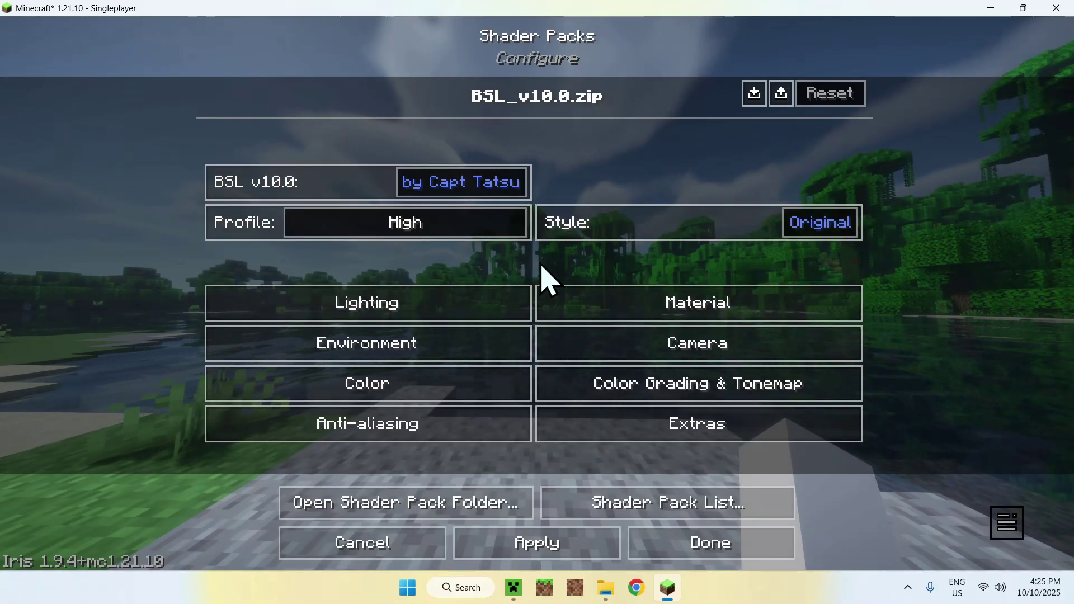
pyautogui.click(489, 235)
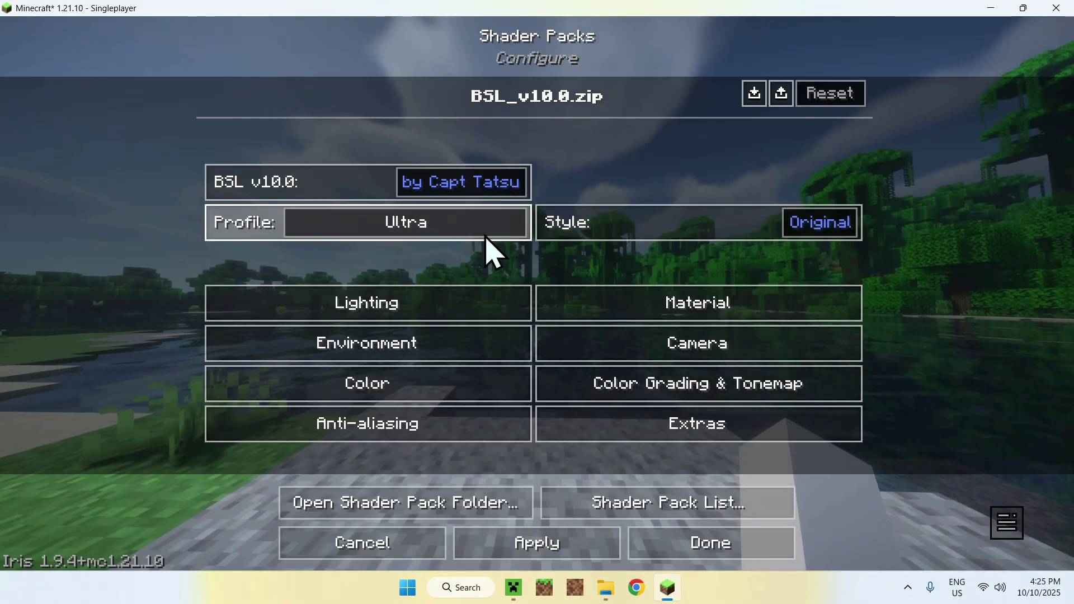
# Step: Under Environment > Skybox, turn Shader Sun & Moon on with Round shape, then resume play
pyautogui.click(402, 351)
pyautogui.click(607, 234)
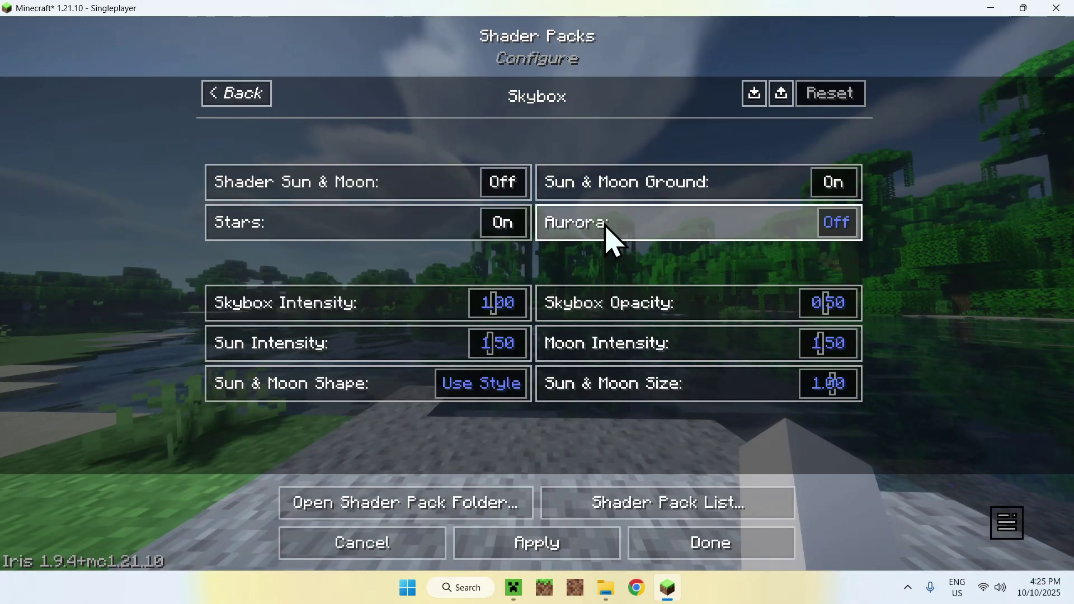
pyautogui.click(512, 195)
pyautogui.click(486, 395)
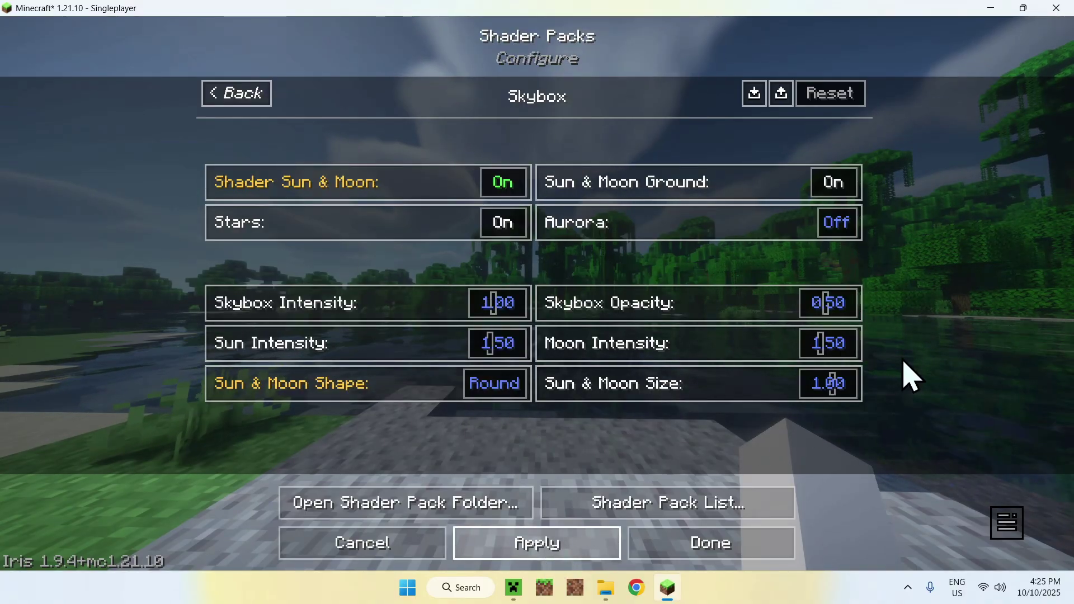
pyautogui.press('Escape')
pyautogui.press('Escape')
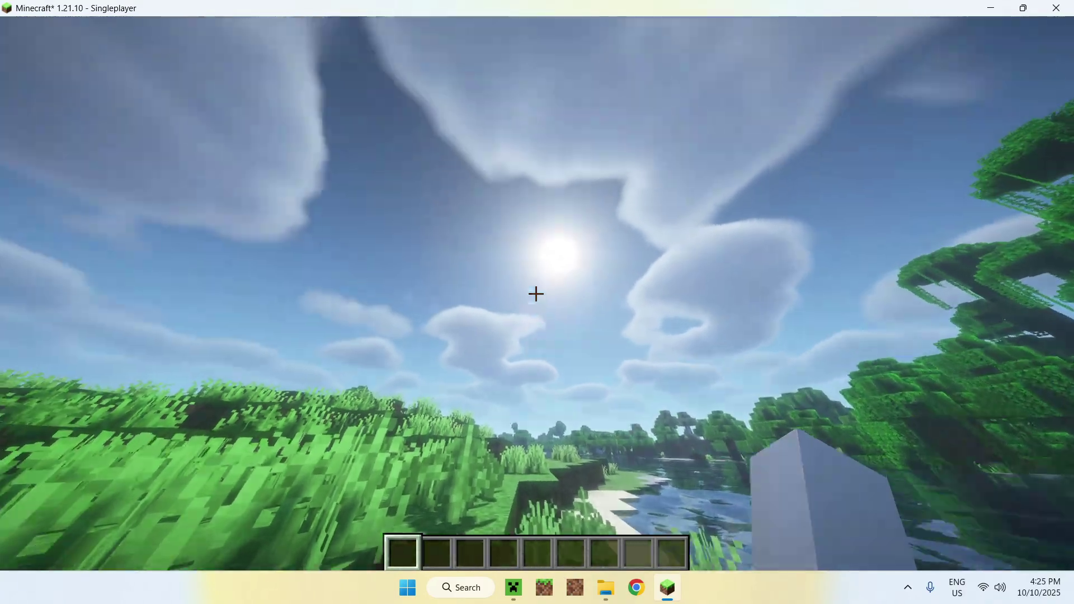